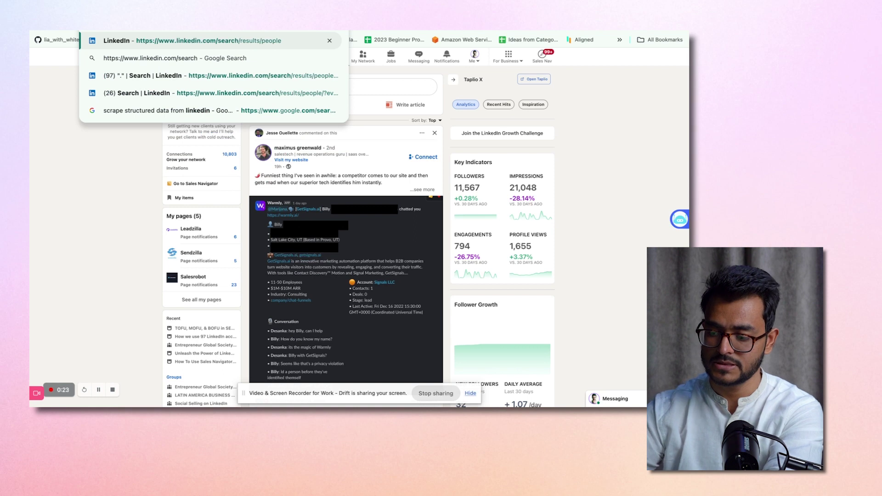
- Open the LinkedIn people search and filter the results by the Software Development industry
key("Return")
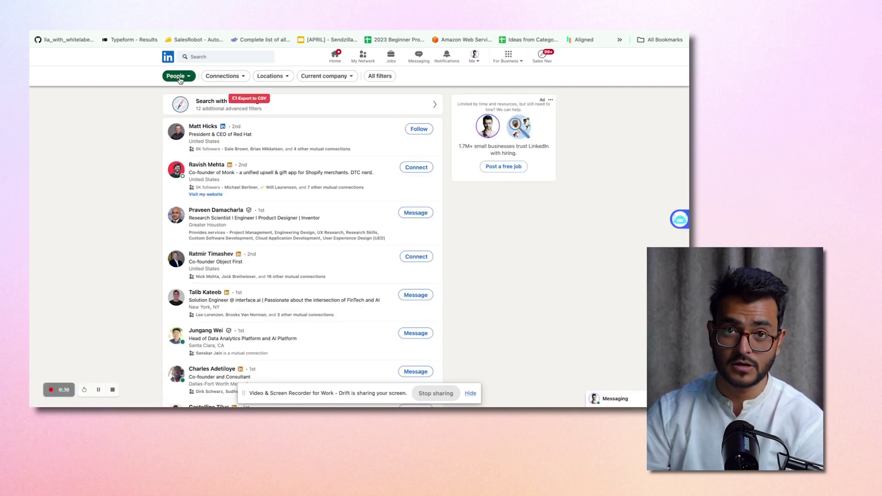
left_click(381, 77)
left_click(510, 272)
scroll(567, 277, "down", 5)
scroll(566, 276, "down", 3)
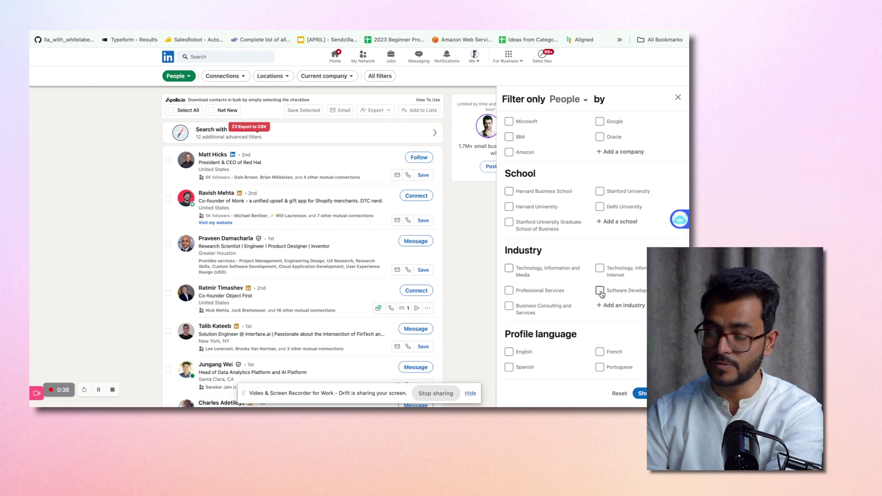
left_click(600, 292)
scroll(568, 287, "down", 5)
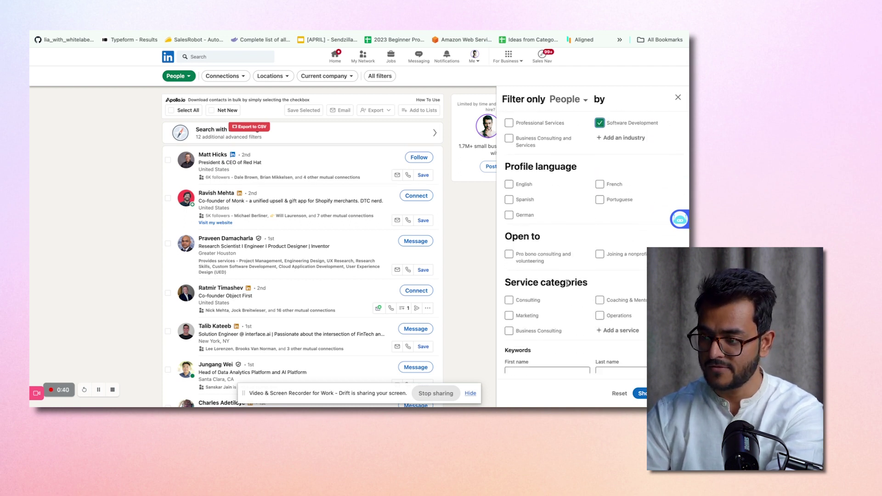
- Set the people search's title keyword to "Head of Sales" in quotation marks and apply the filters
left_click(521, 341)
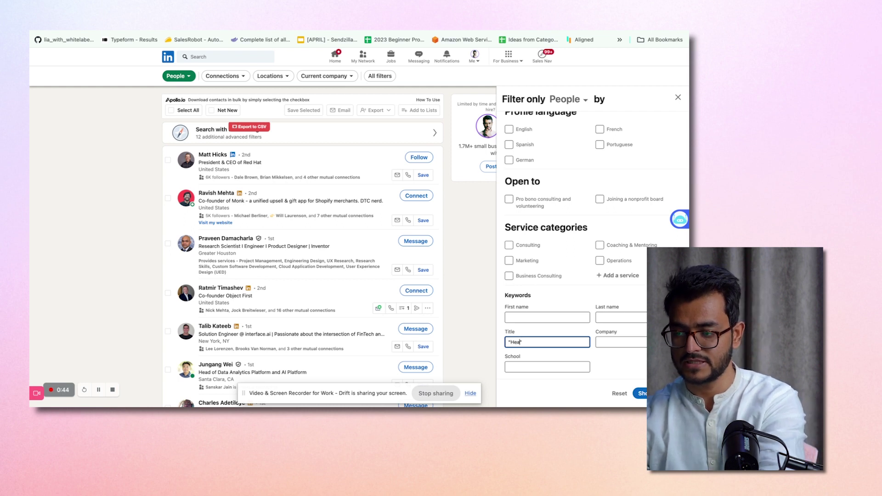
type("\"Head of Sales")
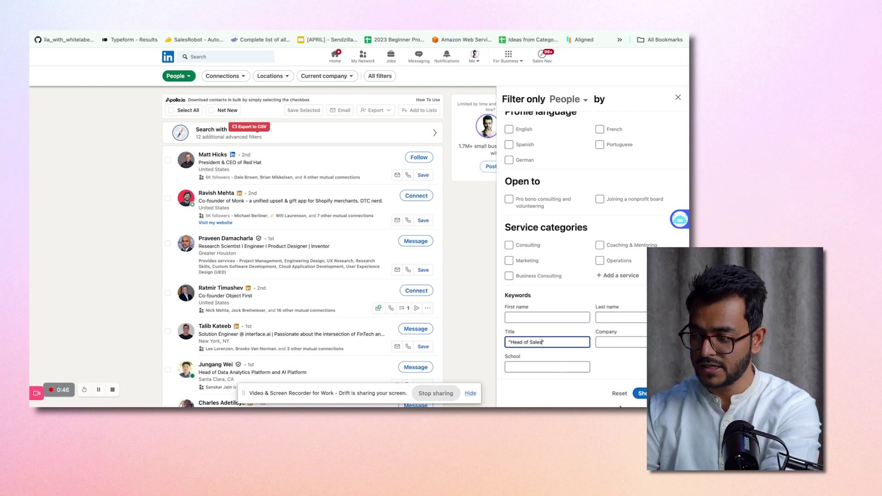
key("Return")
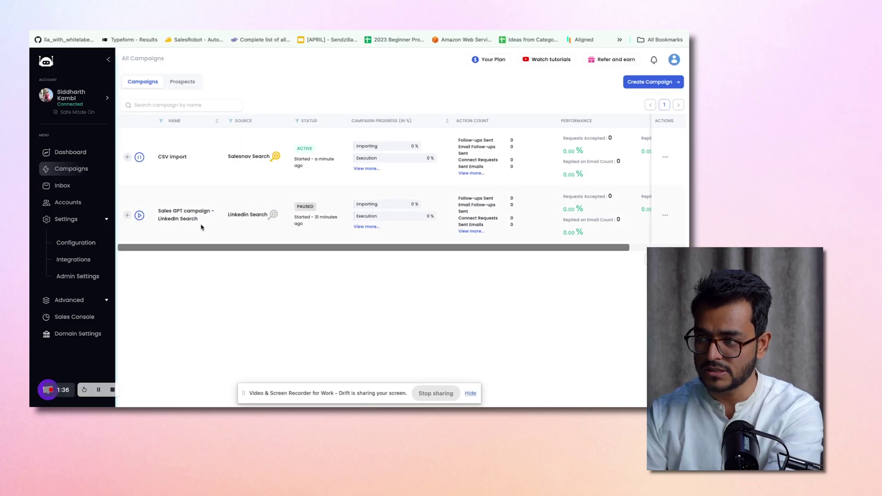
- In SalesRobot, start a new campaign with SalesGPT and choose to create it with AI
left_click(653, 82)
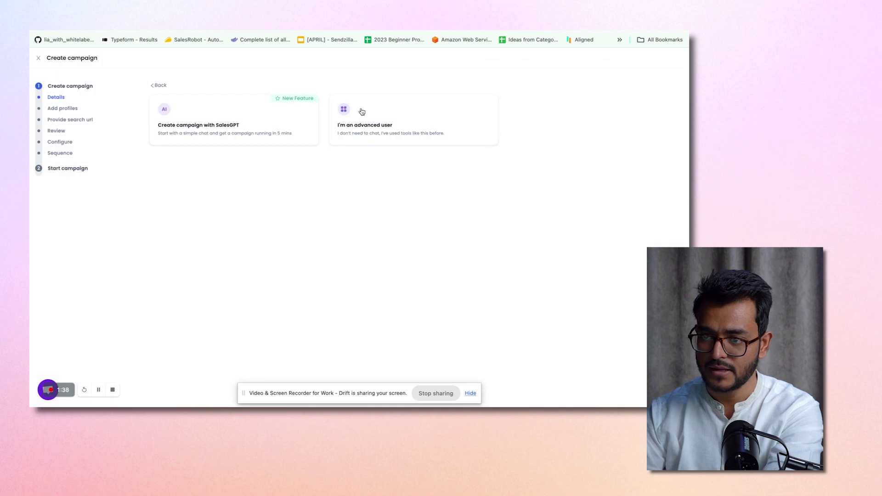
left_click(229, 126)
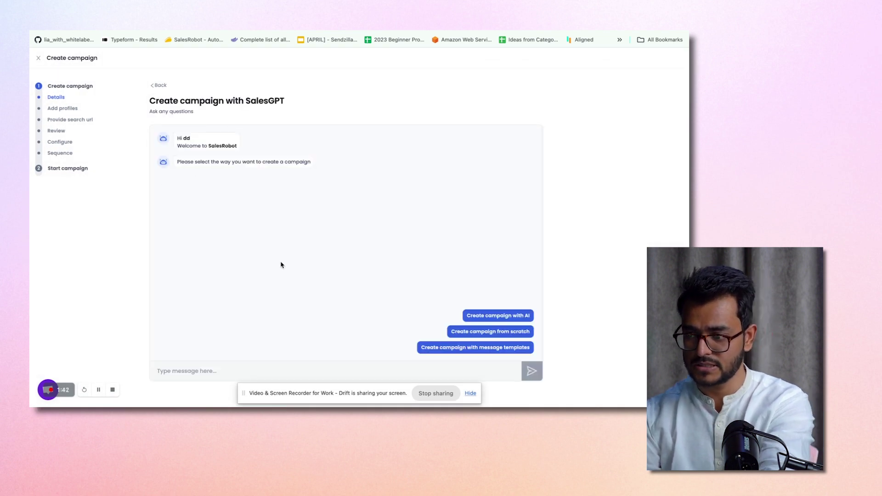
left_click(484, 316)
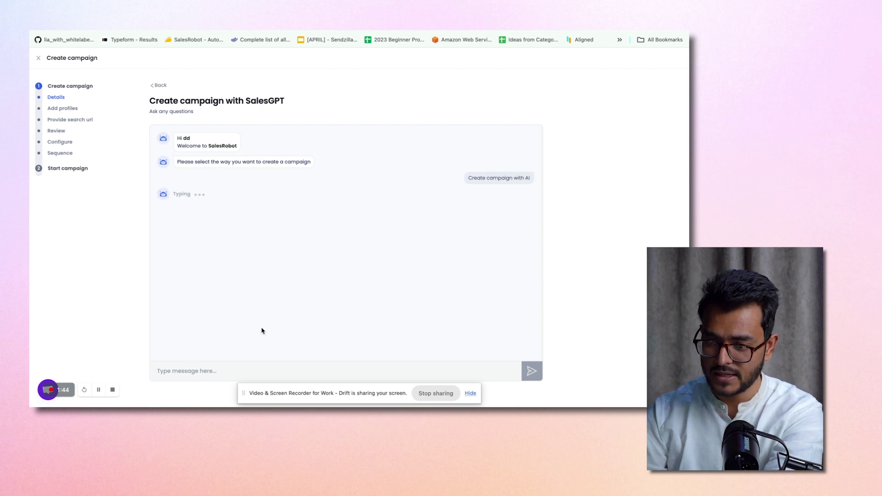
- Give salesrobot.co as the product website and accept the generated description as correct
type("salesrobot.co")
key("Return")
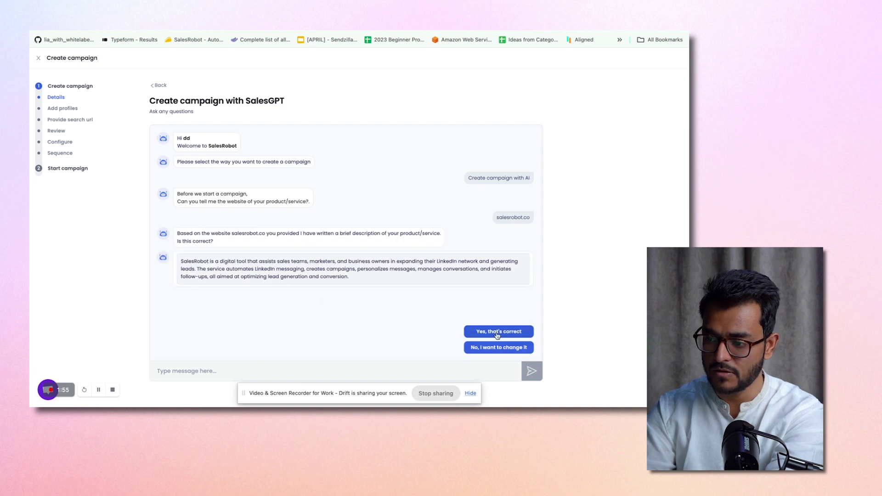
left_click(497, 336)
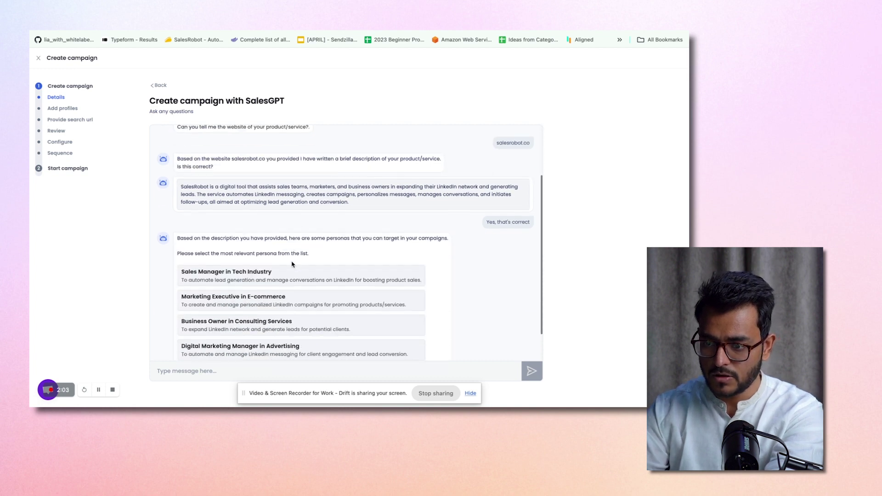
- Choose Sales Manager in Tech Industry as the target persona and submit the selection
triple_click(279, 146)
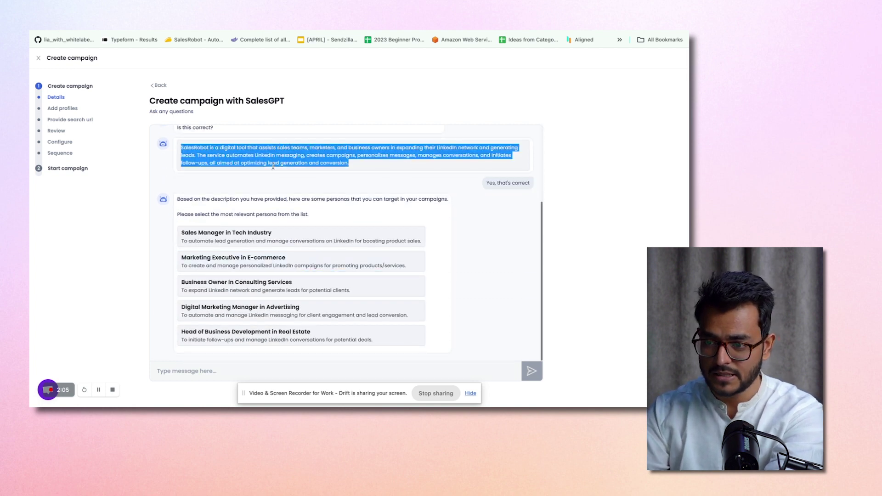
left_click(258, 233)
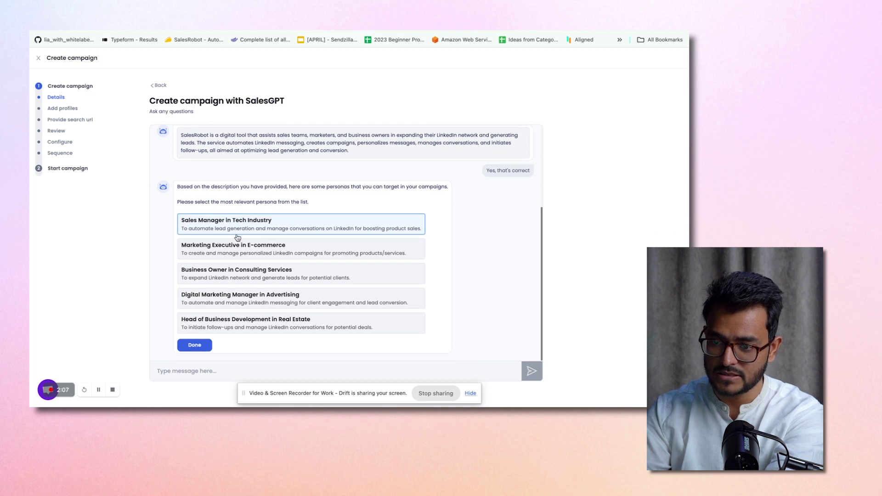
left_click(193, 349)
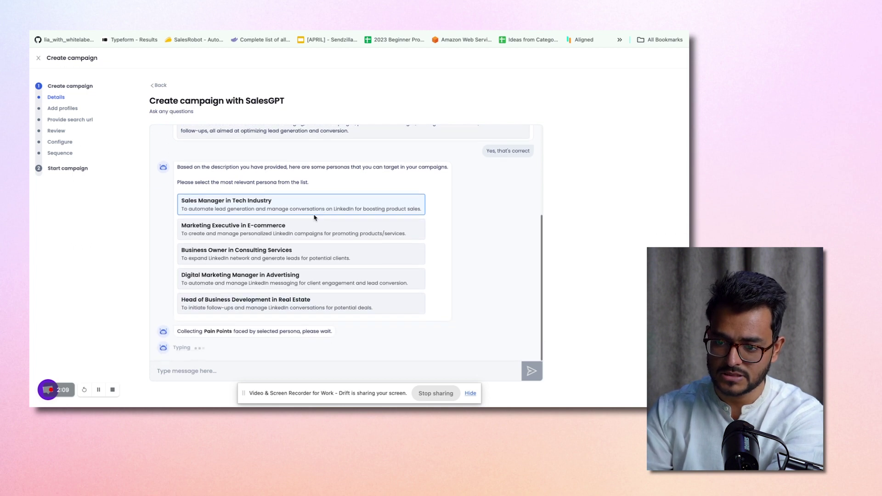
triple_click(218, 333)
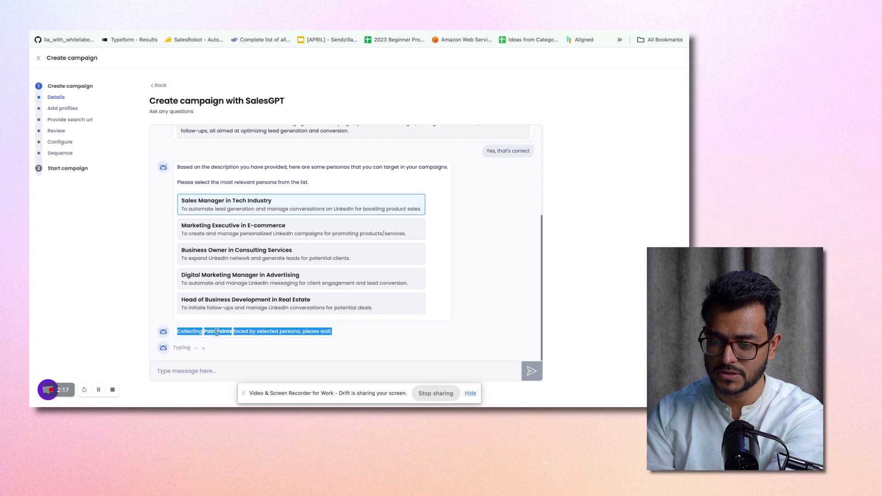
left_click(384, 330)
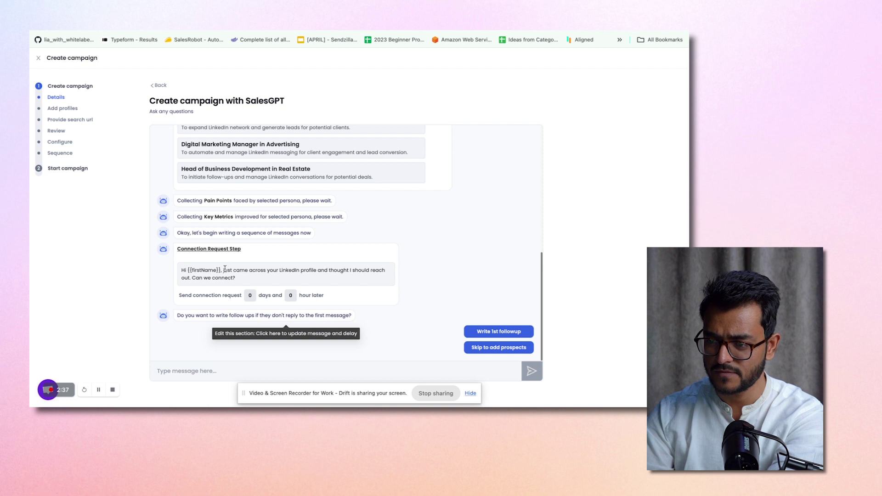
- Generate the first follow-up and separate its greeting, pain-point sentence and product pitch into paragraphs with blank lines
left_click(224, 269)
left_click(481, 335)
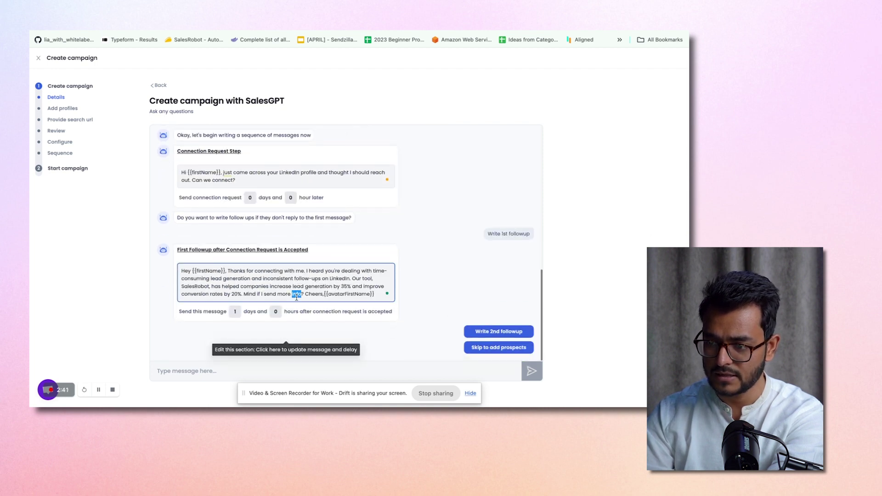
left_click(387, 270)
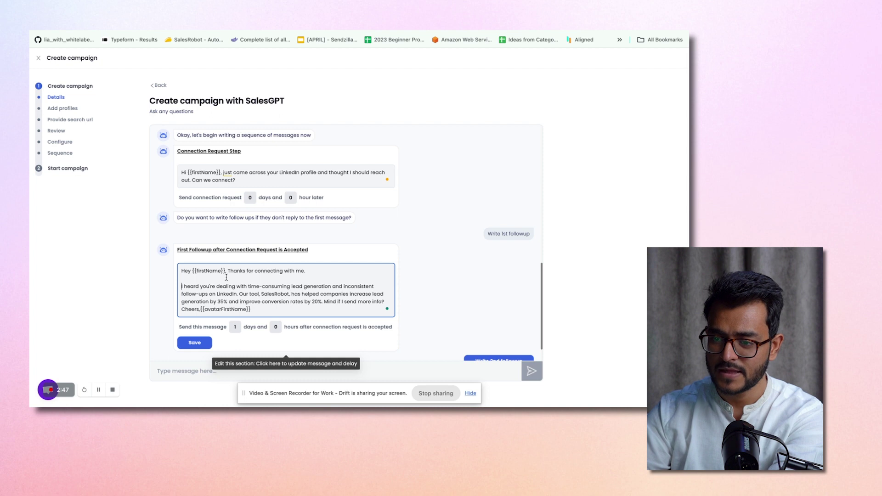
triple_click(188, 286)
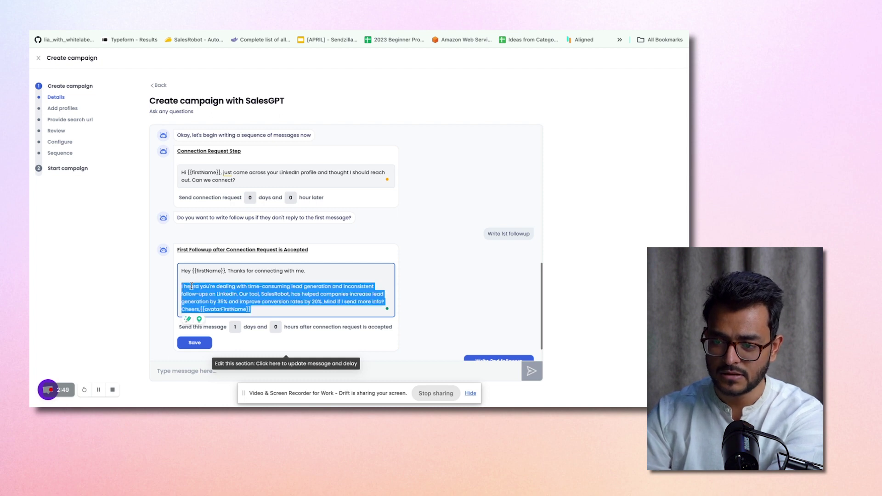
double_click(191, 286)
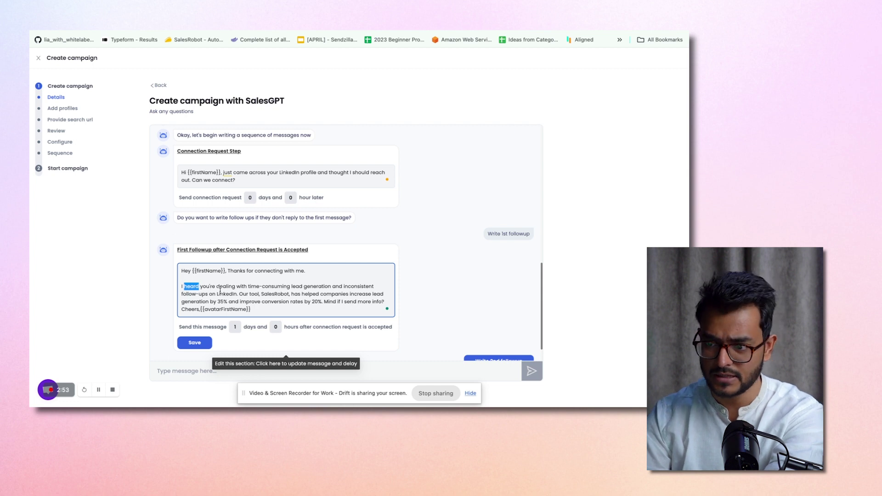
left_click(240, 293)
key("Return")
key("Return")
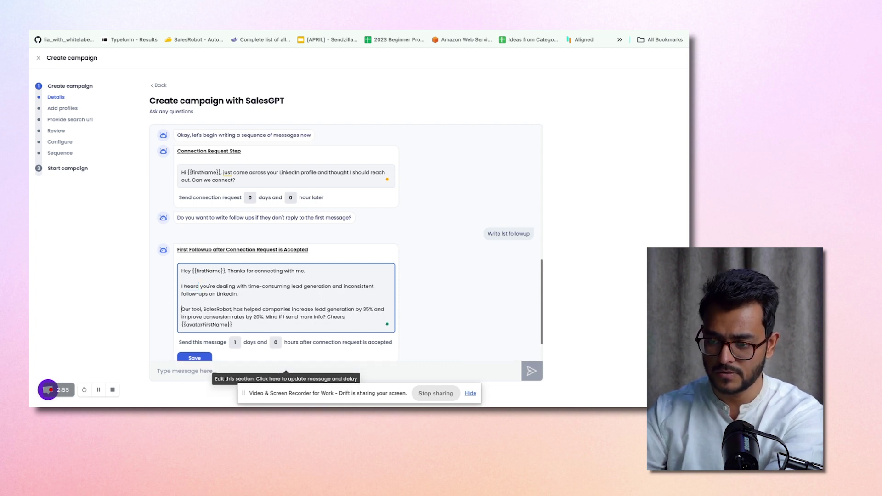
- Replace "I heard" in the first follow-up with "As a sales leader, I assume"
type("As a sales ")
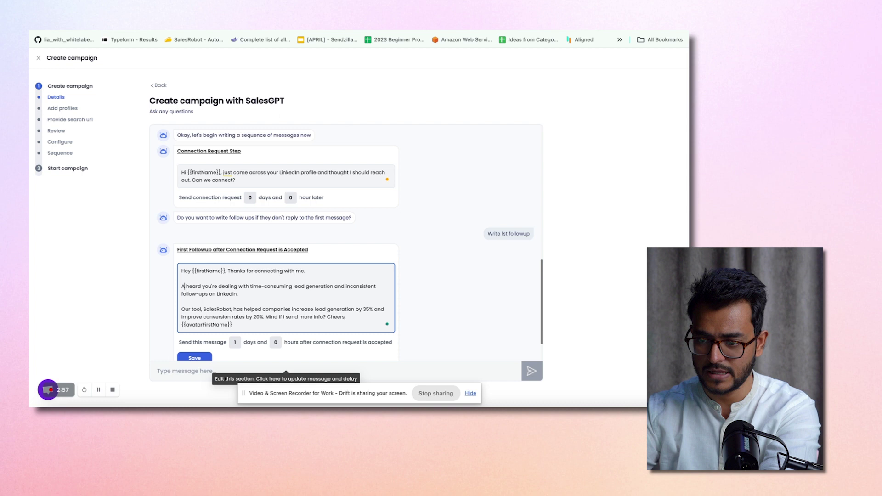
type("les")
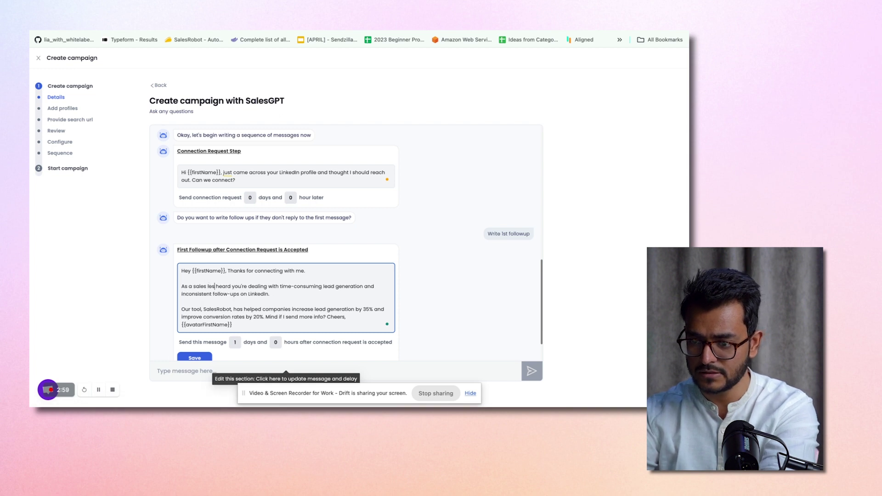
type("der, I o")
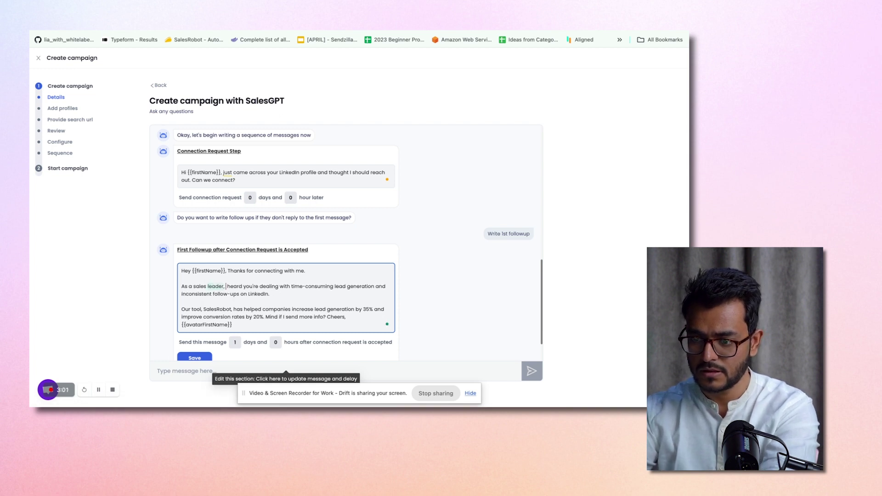
type("ssume")
key("Right")
key("Right")
key("Right")
key("Right")
key("BackSpace")
key("BackSpace")
key("BackSpace")
key("BackSpace")
key("BackSpace")
key("BackSpace")
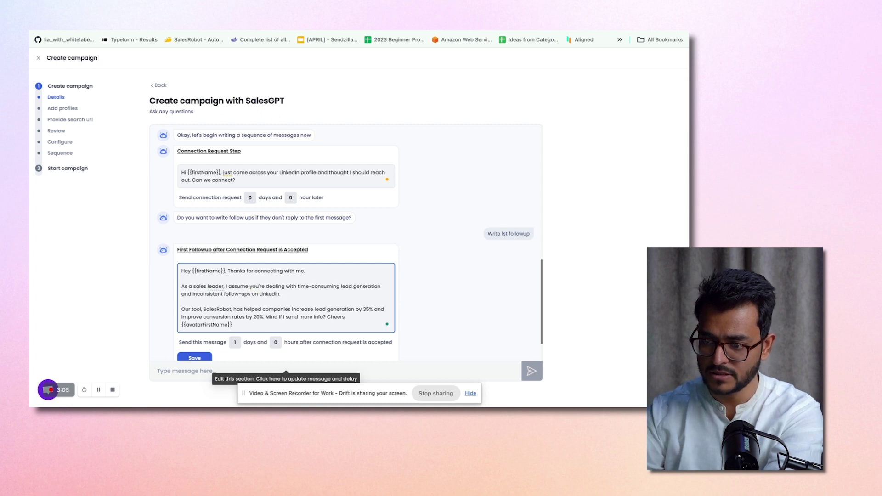
- Set the first follow-up's "Cheers," and sender-name variable on separate lines below the body, and save the message
scroll(323, 295, "down", 2)
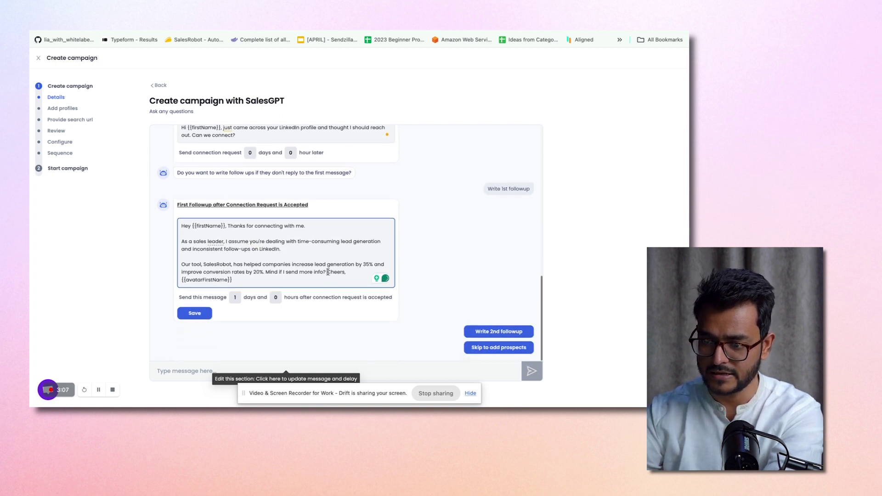
left_click(328, 272)
key("Return")
key("Return")
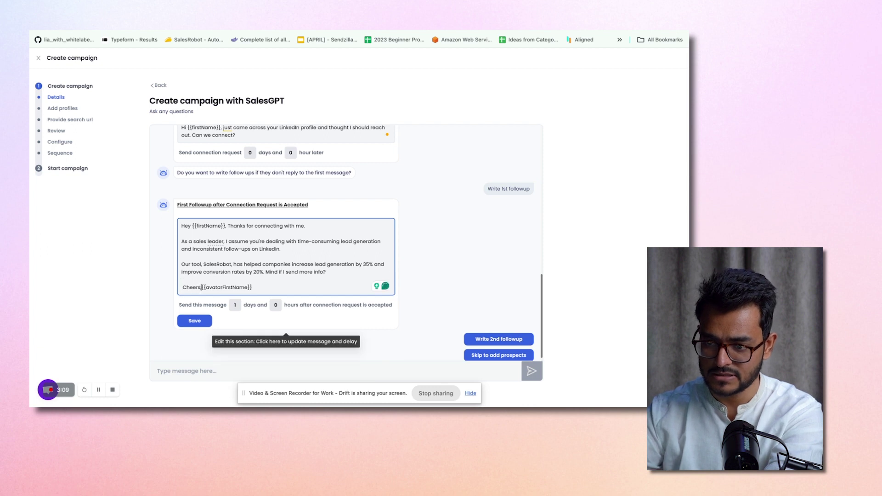
key("Return")
left_click(195, 328)
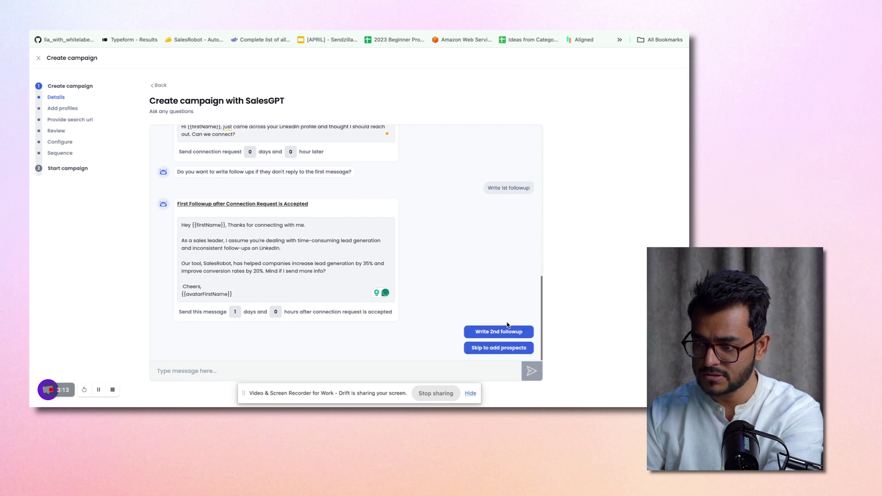
- Generate the second follow-up and reword its opening to end with "my previous message"
left_click(505, 330)
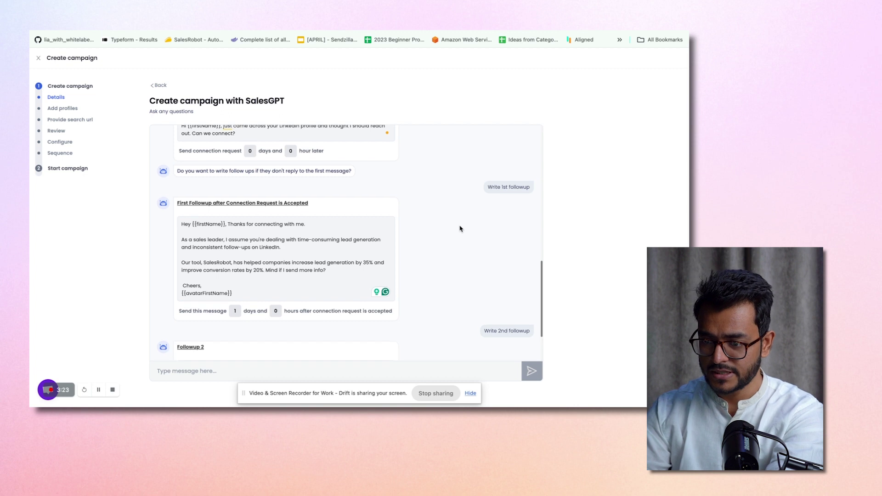
left_click(302, 301)
double_click(312, 279)
type("message")
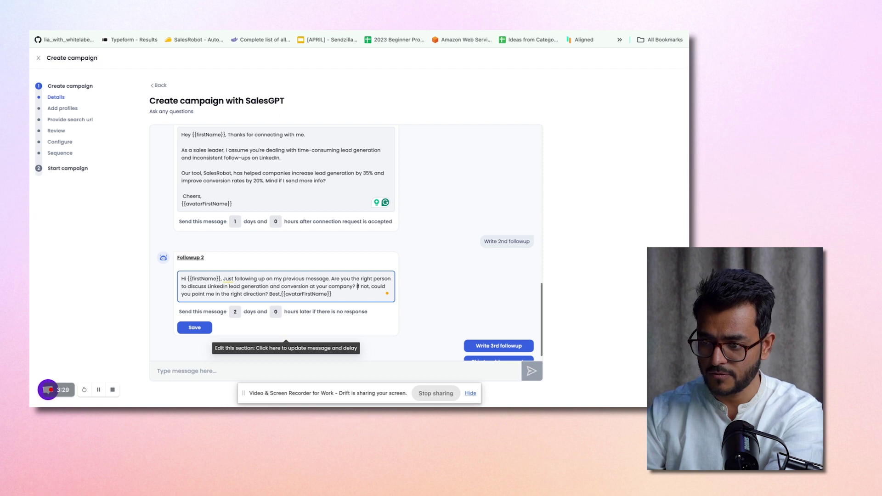
- Split the second follow-up before "If not" and before the "Best," sign-off with blank lines
key("Return")
key("Return")
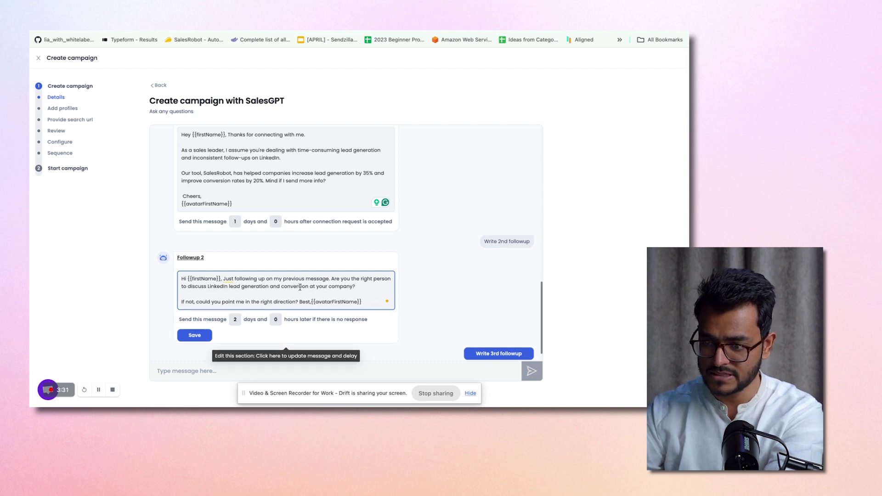
left_click(300, 303)
key("Return")
key("Return")
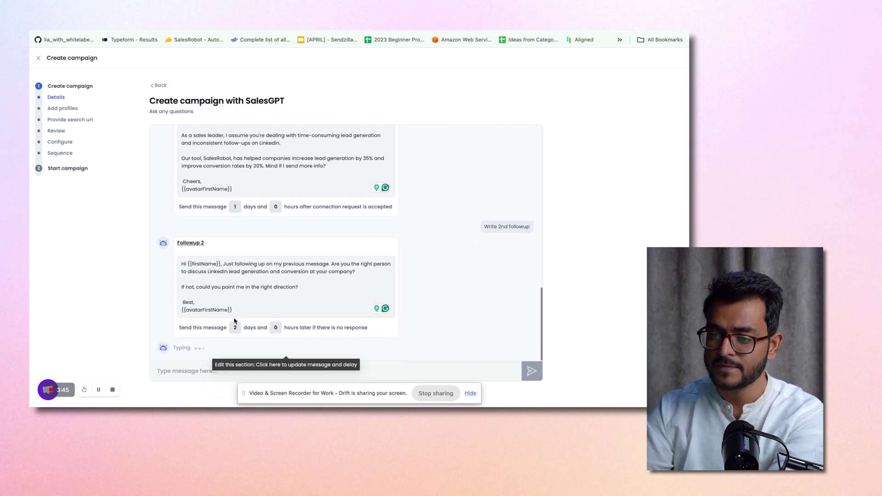
- Generate the third and fourth follow-ups and proceed to adding the list of people
left_click(488, 330)
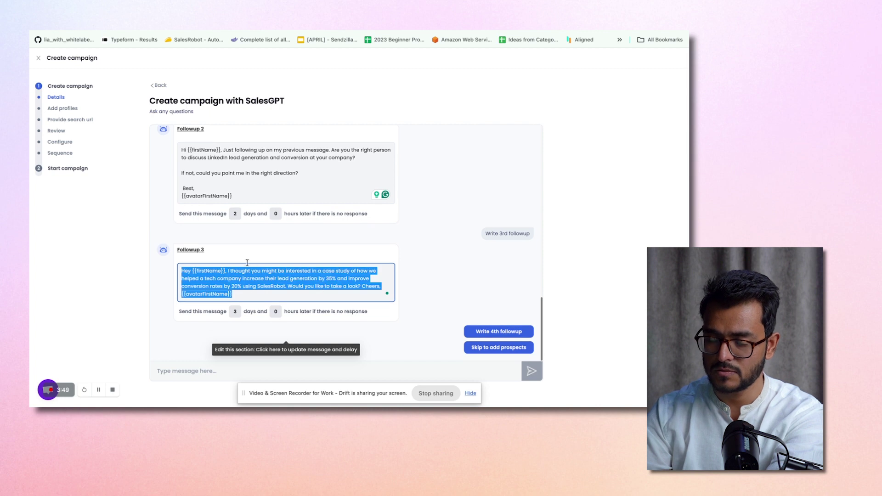
left_click(488, 332)
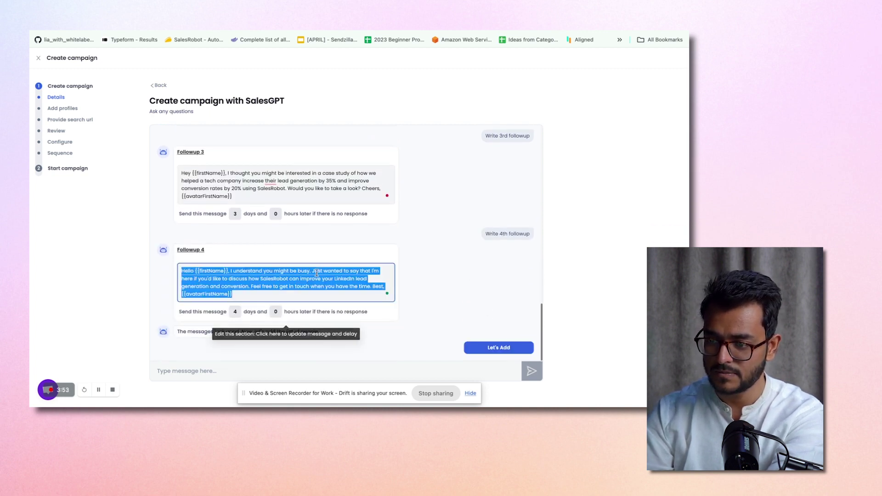
left_click(478, 348)
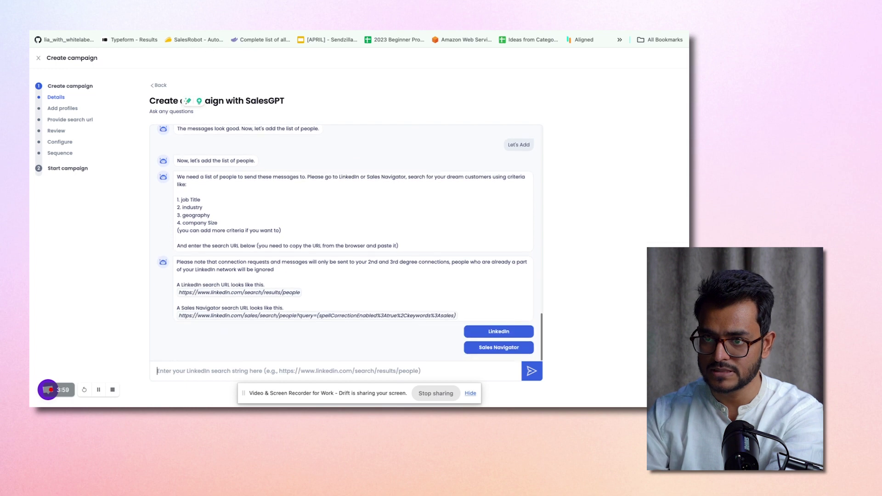
- Submit the copied LinkedIn people search URL for heads of sales as the campaign's prospect list
left_click(201, 32)
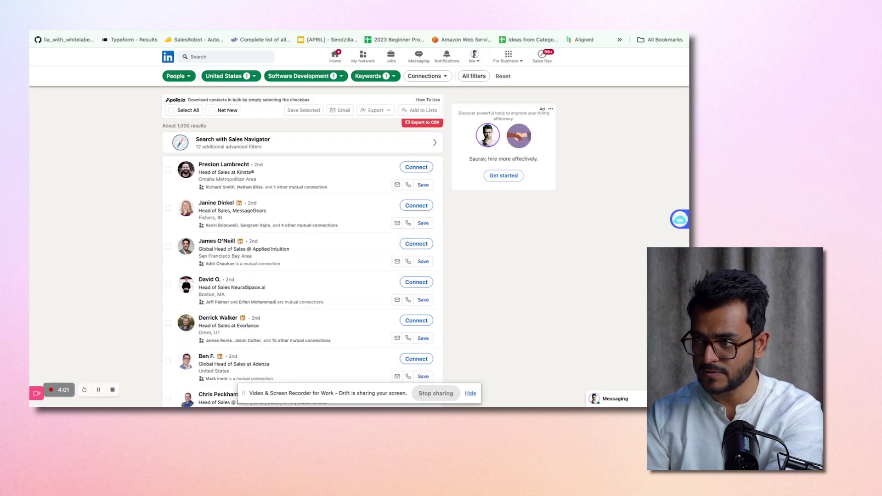
key("ctrl+shift+Tab")
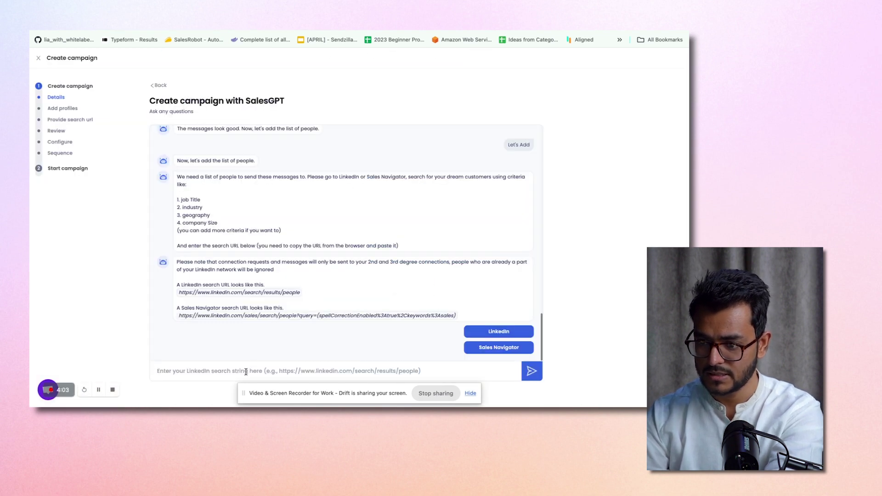
key("ctrl+v")
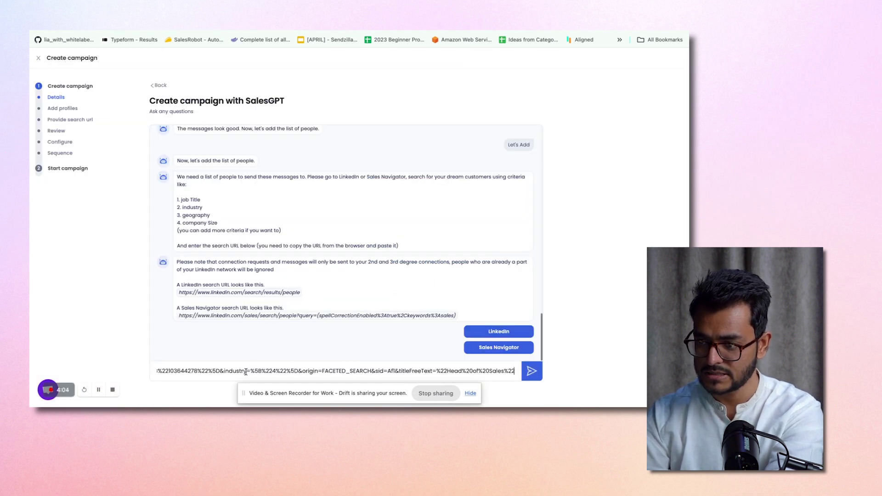
left_click(531, 372)
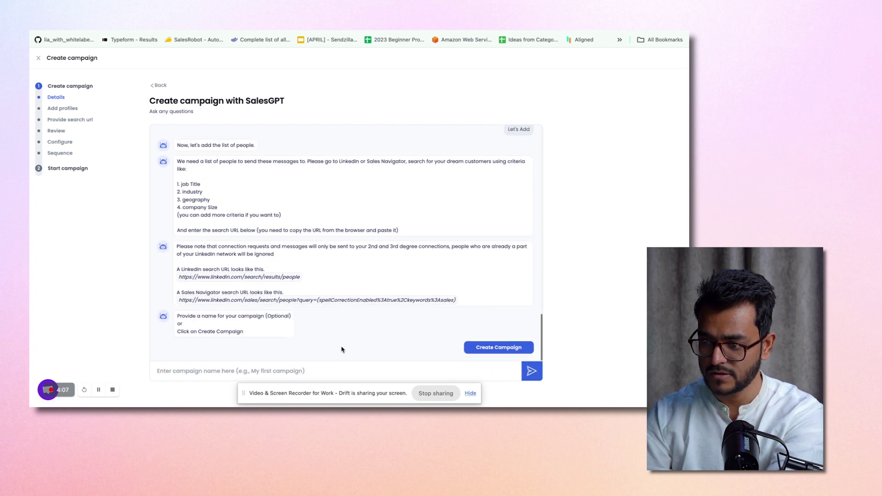
- Create the campaign under the name "Head of Sales | US | Software" and pause it
type("s")
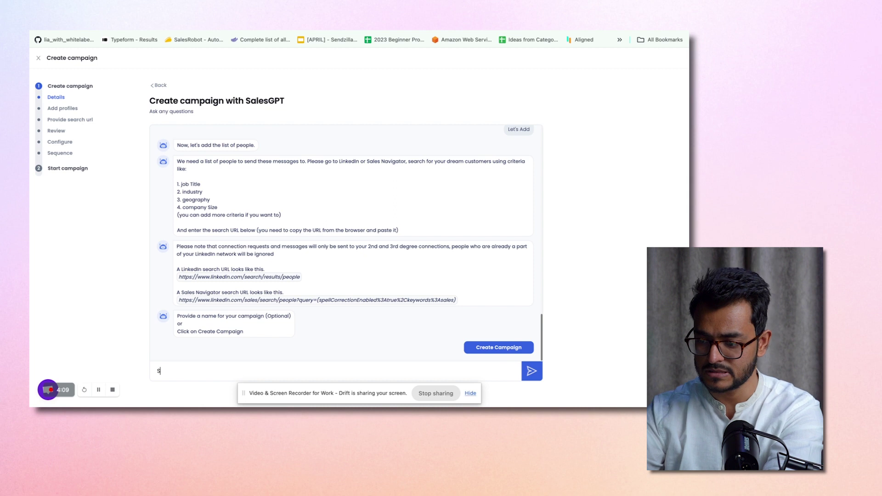
type("ale")
key("BackSpace")
key("BackSpace")
key("BackSpace")
key("BackSpace")
type("Head of Sales | US | Softwar")
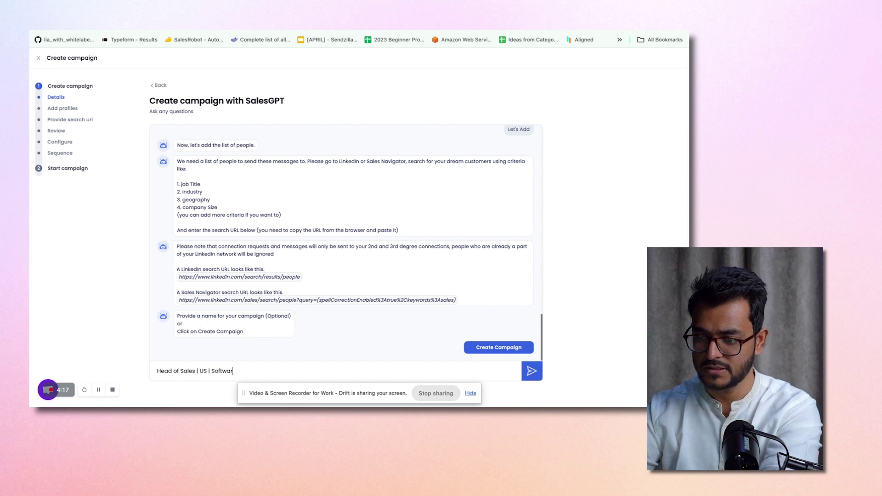
left_click(538, 368)
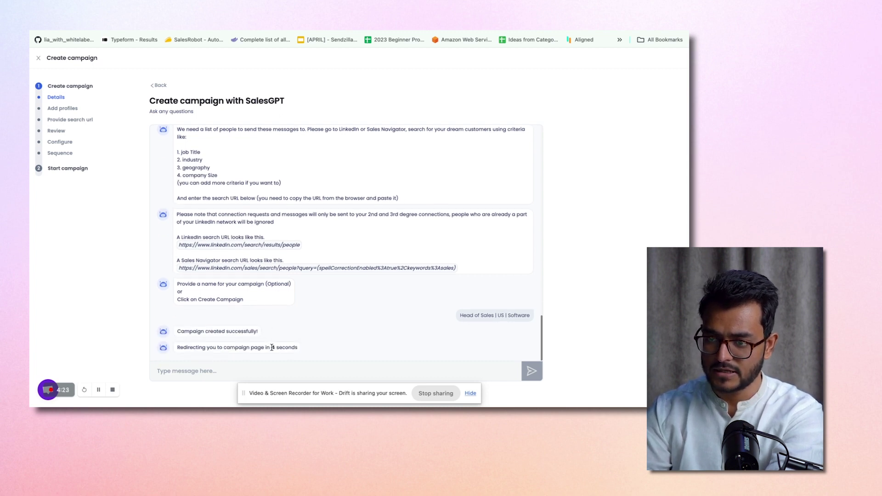
triple_click(272, 347)
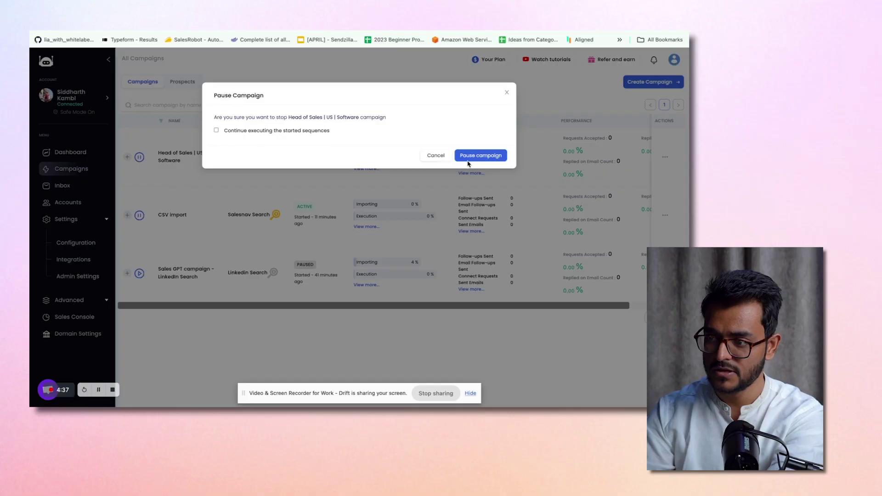
left_click(467, 157)
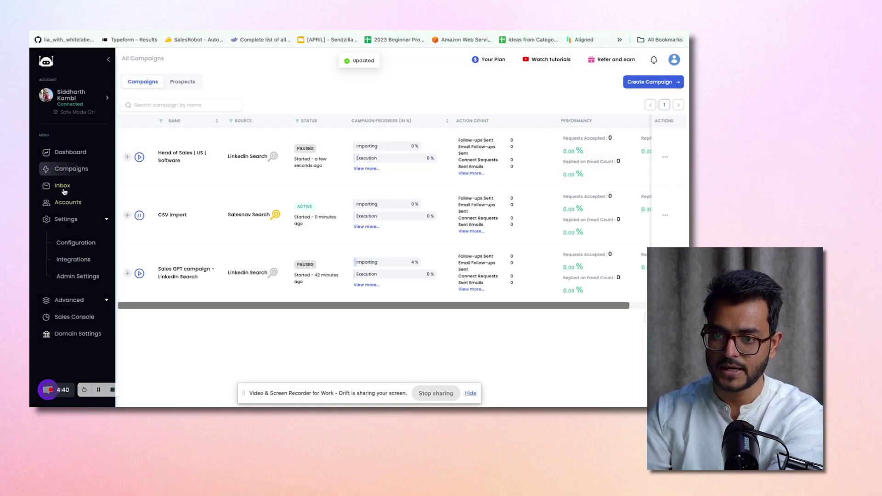
- Filter the inbox to the other team member's account and to LinkedIn conversations that have replied
left_click(61, 186)
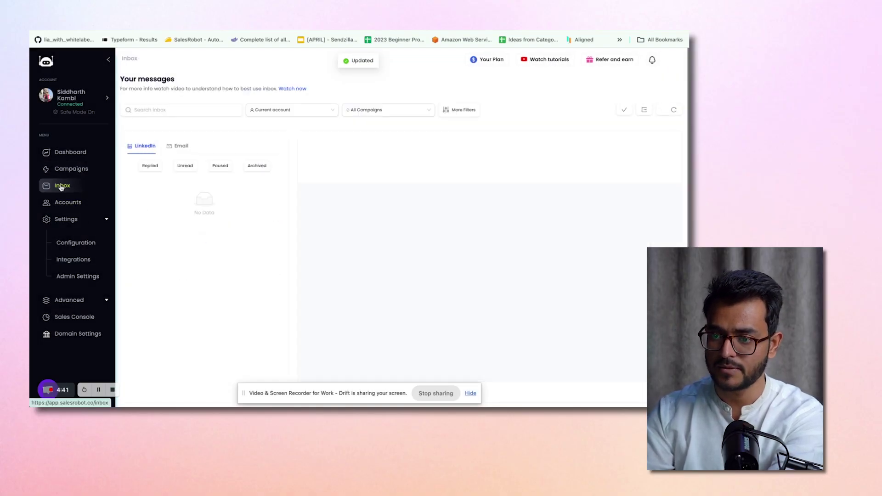
left_click(316, 107)
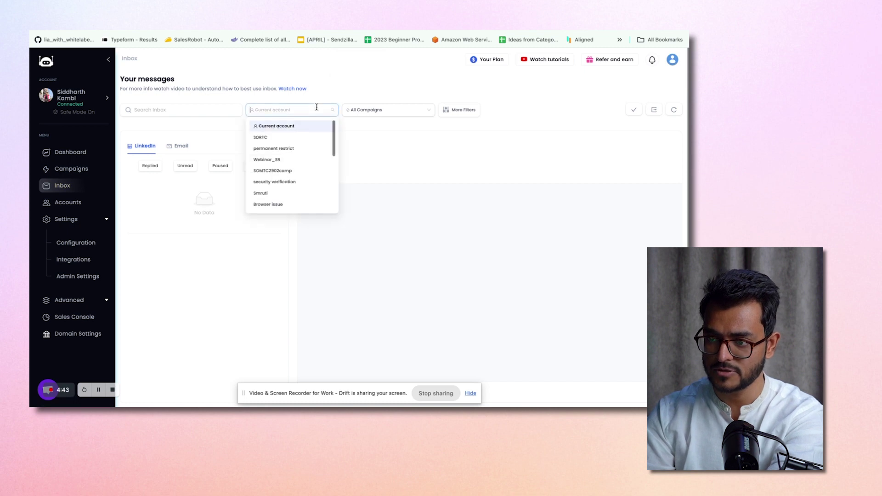
type("sahi")
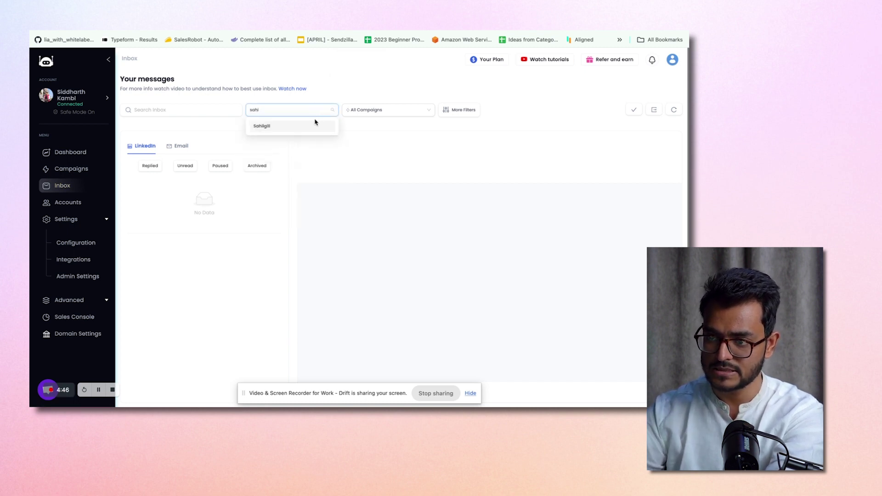
left_click(302, 126)
left_click(396, 84)
left_click(150, 177)
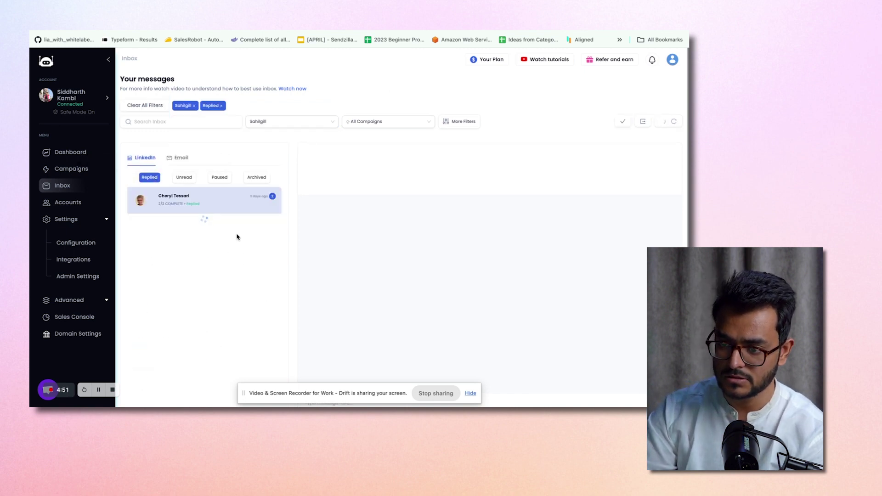
- Read through the first two replied conversations, including the second prospect's latest reply
left_click(202, 205)
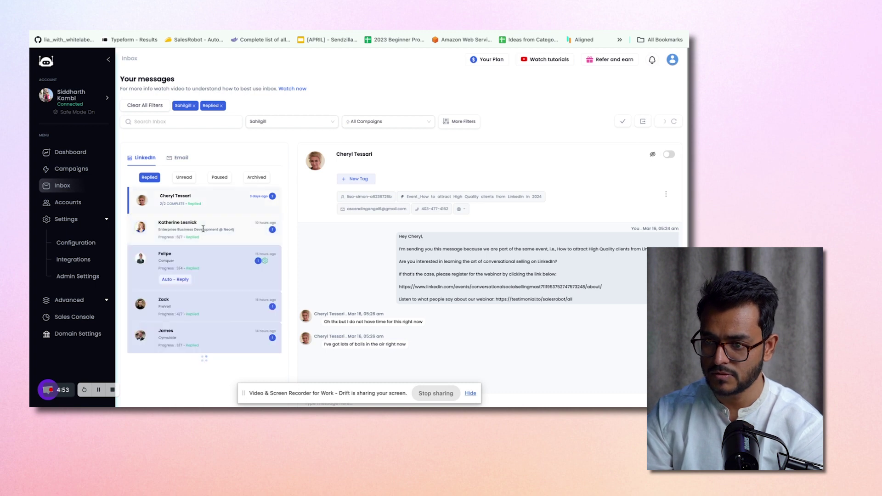
left_click(203, 228)
scroll(161, 264, "down", 1)
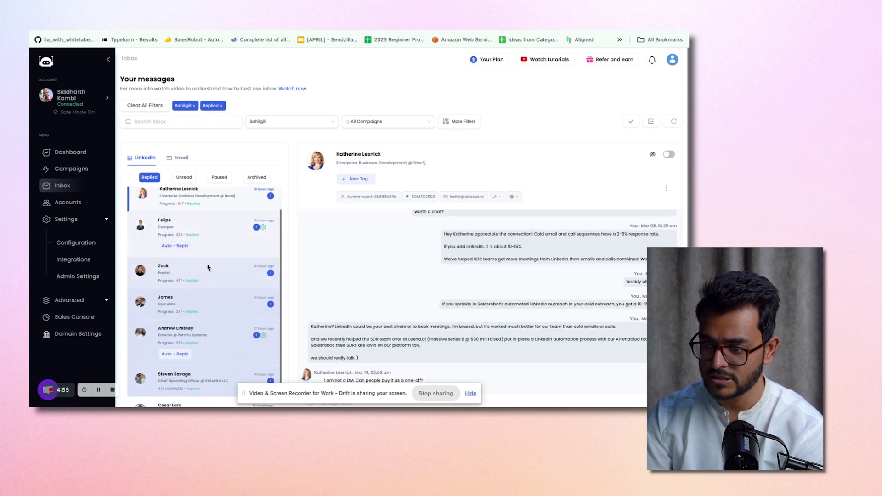
triple_click(347, 379)
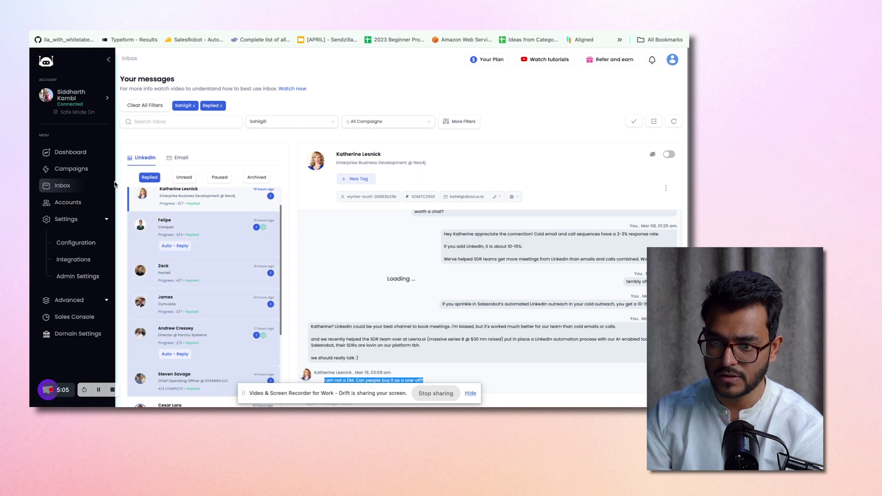
- Start a new direct CRM integration that sends an update "When prospect is tagged"
left_click(84, 260)
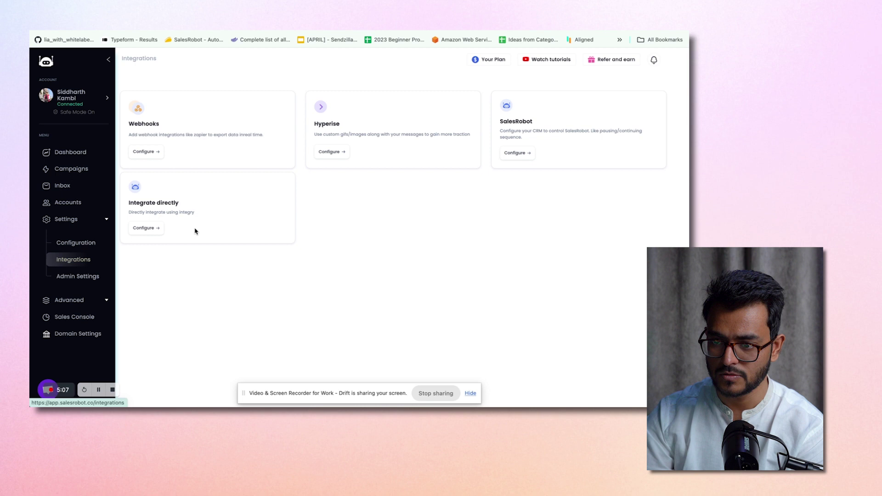
left_click(153, 229)
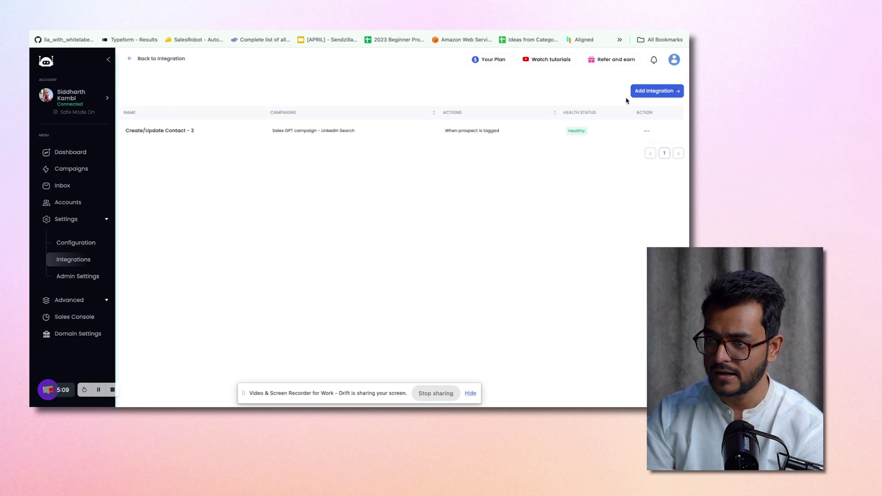
left_click(639, 94)
left_click(591, 92)
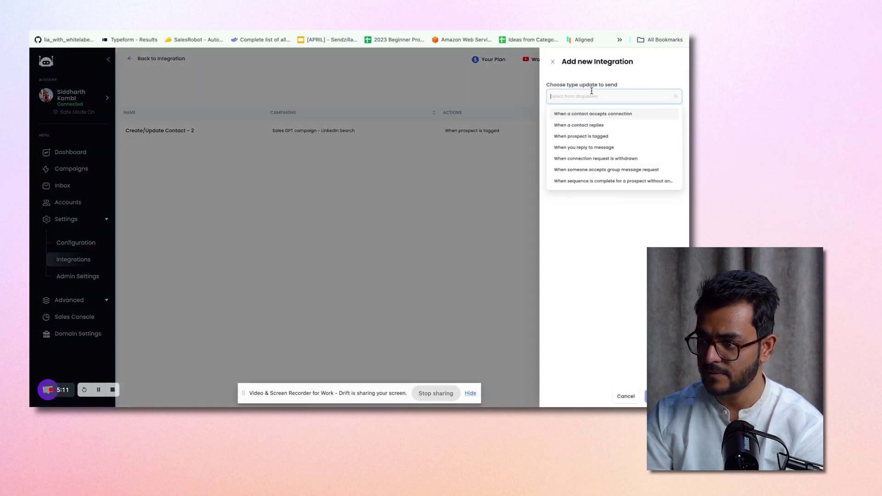
left_click(580, 136)
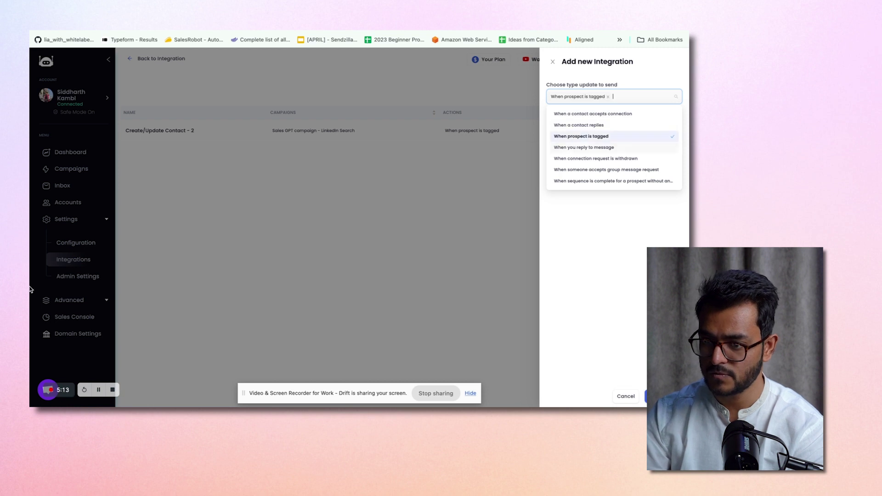
left_click(629, 243)
- Connect the integration to "All campaigns" and proceed to the CRM flows
left_click(579, 129)
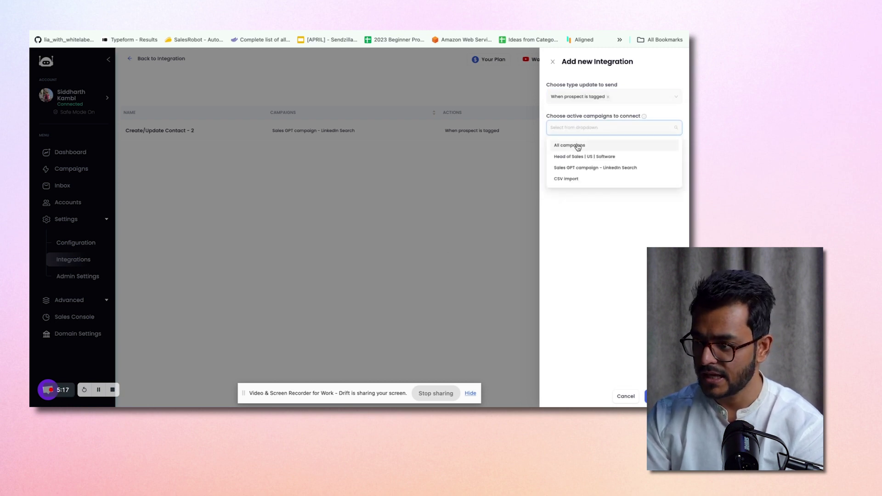
left_click(571, 139)
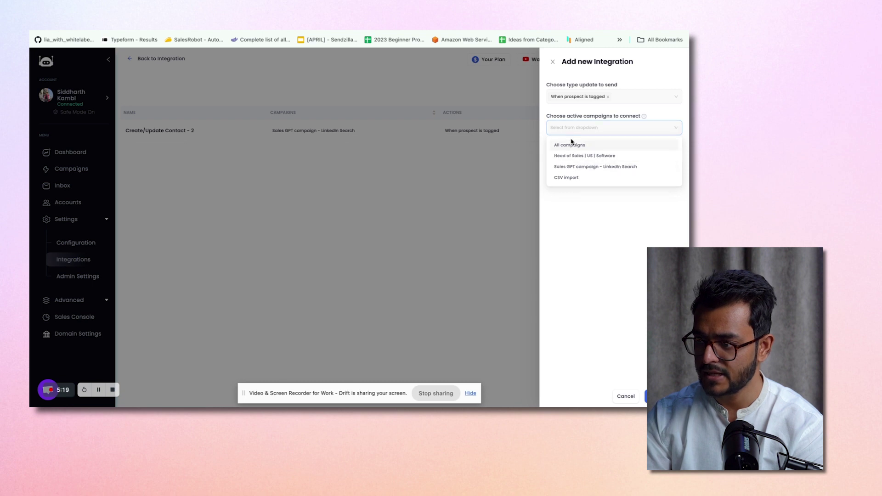
left_click(565, 131)
left_click(565, 144)
left_click(580, 240)
left_click(661, 396)
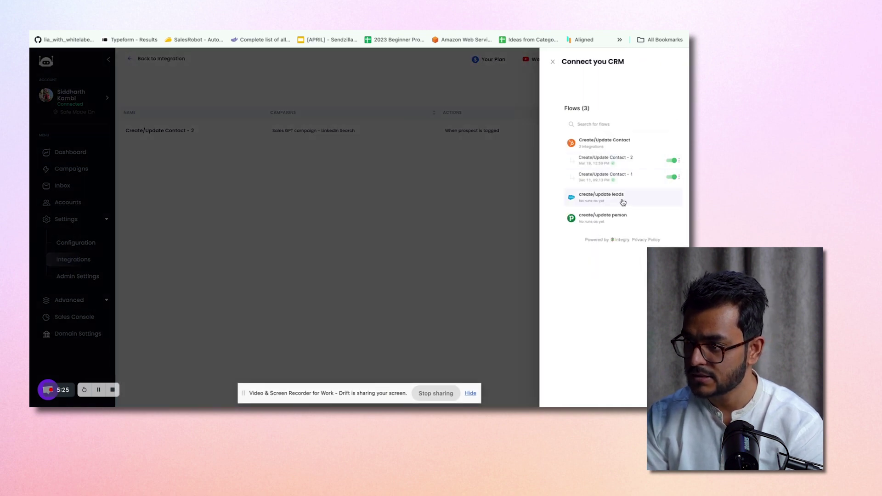
- Choose the Pipedrive "create/update person" flow and continue with the already connected Pipedrive account
left_click(618, 218)
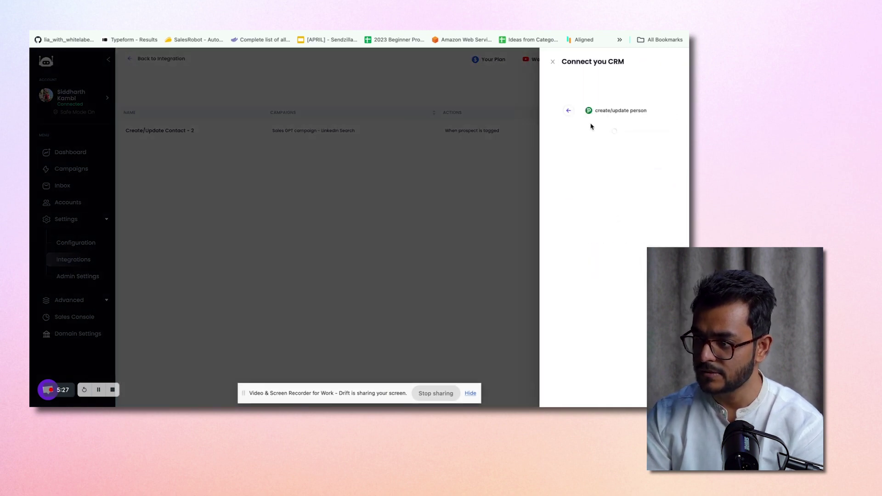
left_click(604, 157)
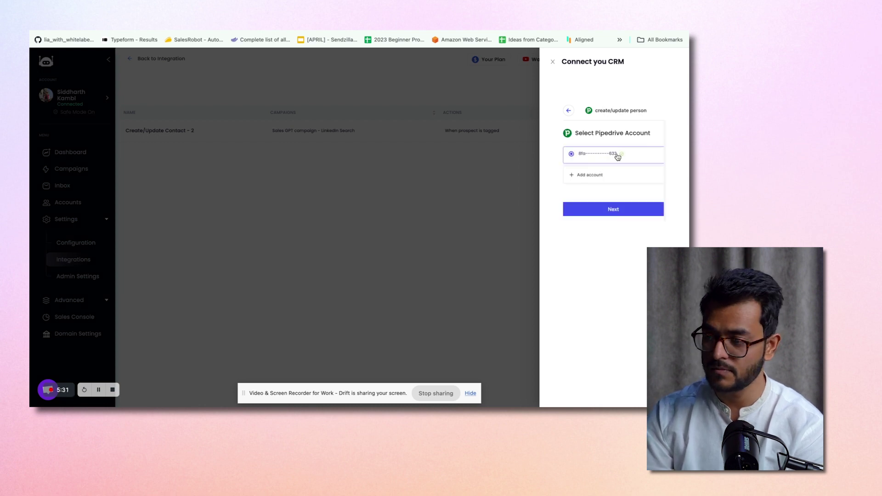
left_click(607, 175)
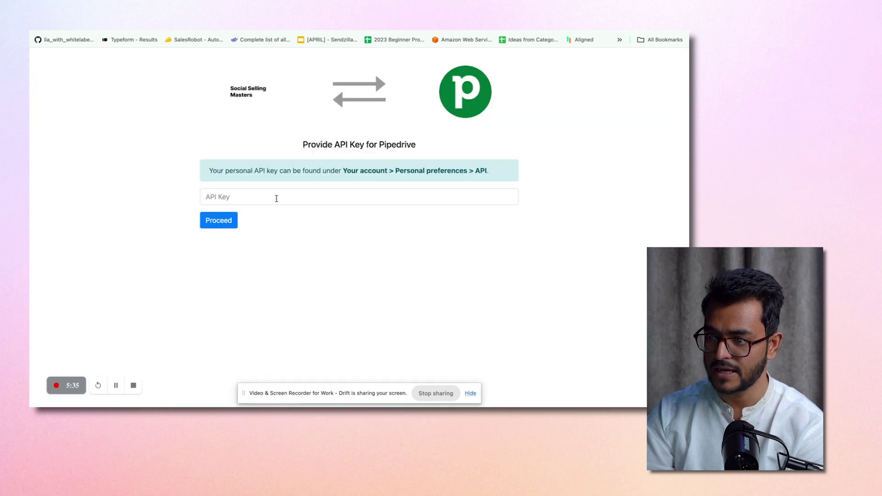
left_click(276, 197)
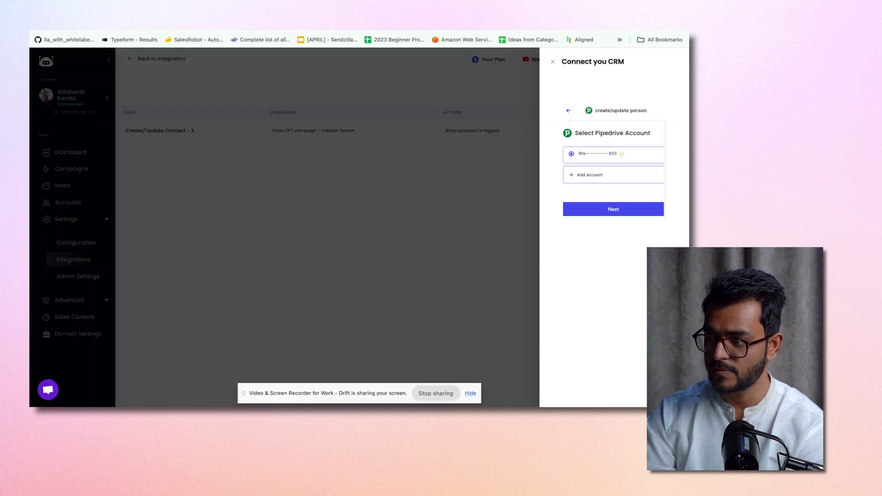
left_click(600, 210)
left_click(585, 165)
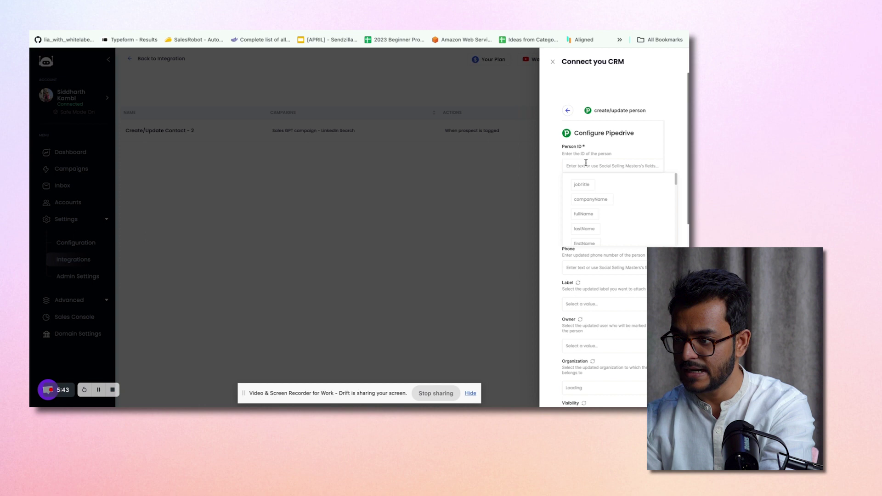
left_click(614, 151)
left_click(600, 162)
scroll(601, 213, "down", 3)
left_click(621, 146)
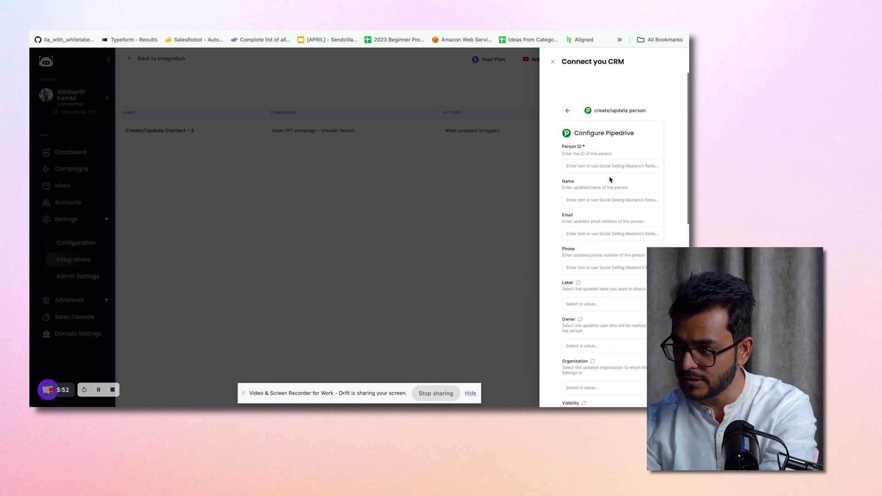
- Map the Pipedrive Email field to emailId and the Name field to fullName
left_click(600, 226)
scroll(601, 282, "down", 5)
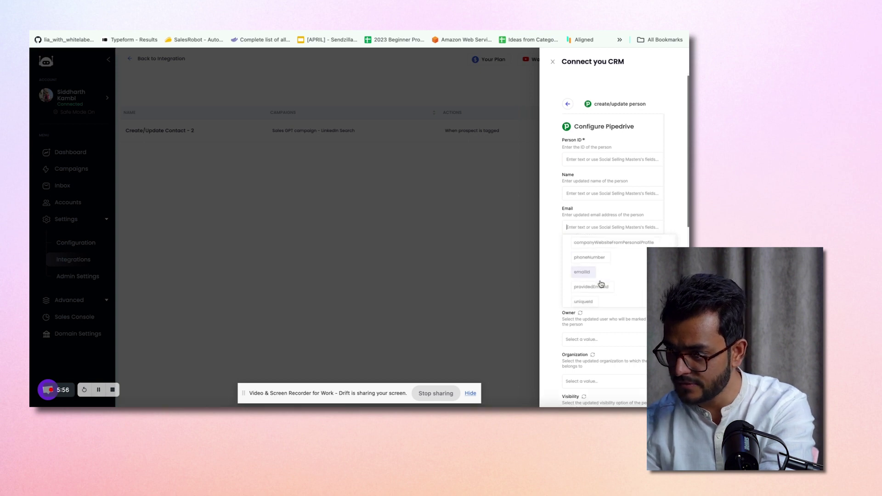
scroll(601, 284, "down", 2)
left_click(588, 241)
left_click(590, 194)
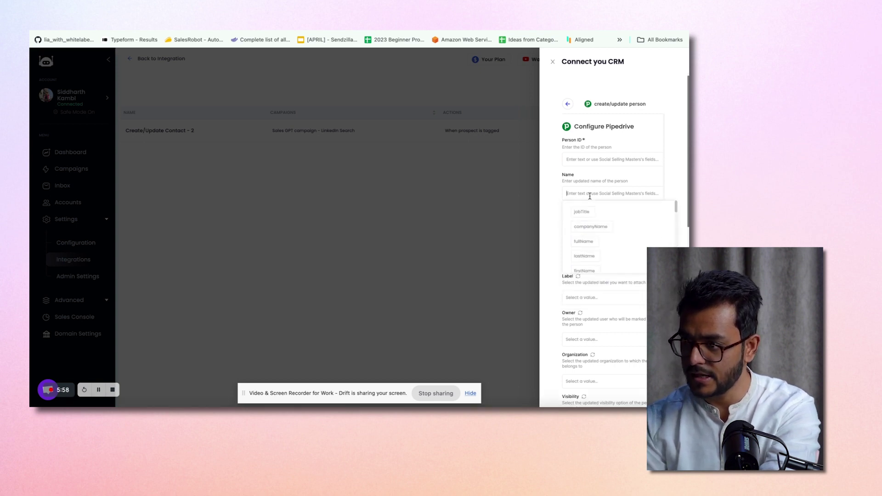
left_click(594, 241)
left_click(608, 180)
- Map the Pipedrive LinkedIn field to uniqueId and try to proceed from the update-person form
scroll(601, 243, "down", 4)
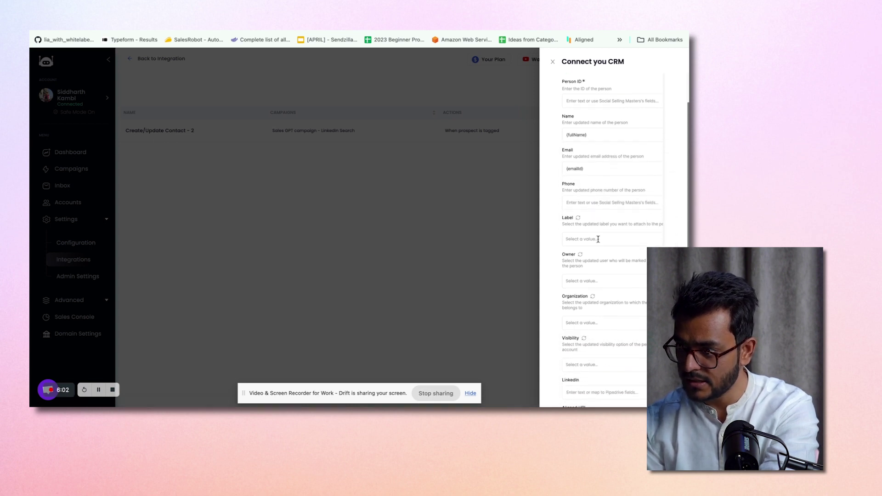
scroll(601, 255, "down", 2)
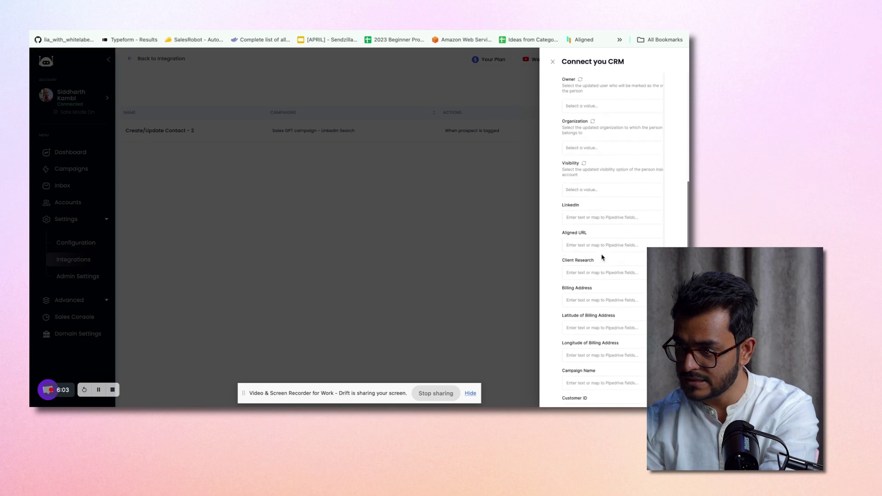
left_click(599, 201)
scroll(607, 244, "down", 2)
scroll(617, 252, "down", 5)
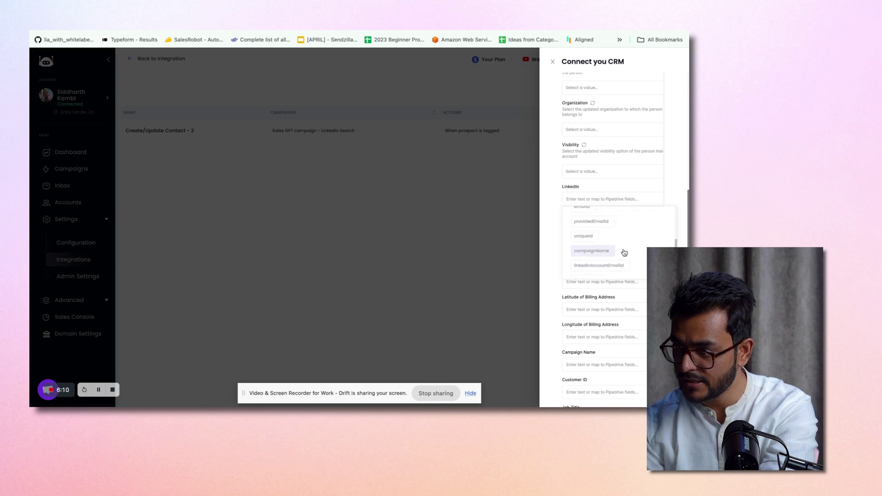
scroll(620, 248, "down", 3)
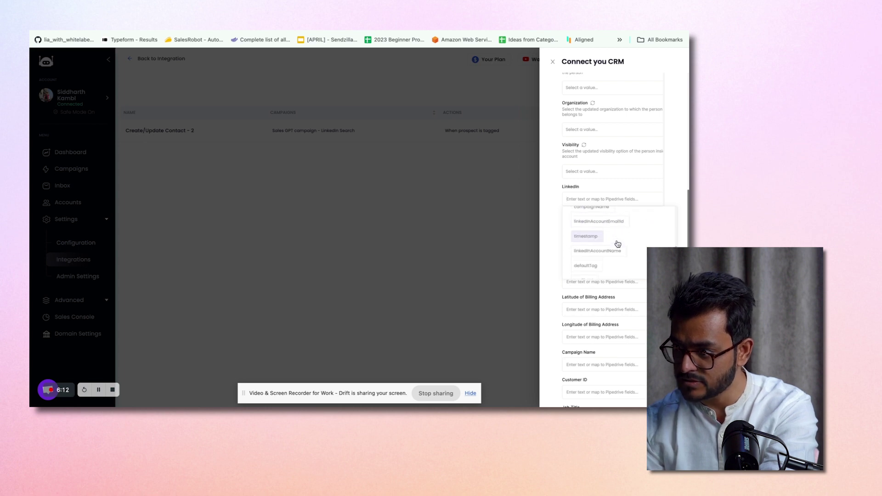
scroll(617, 245, "up", 3)
left_click(584, 251)
left_click(621, 191)
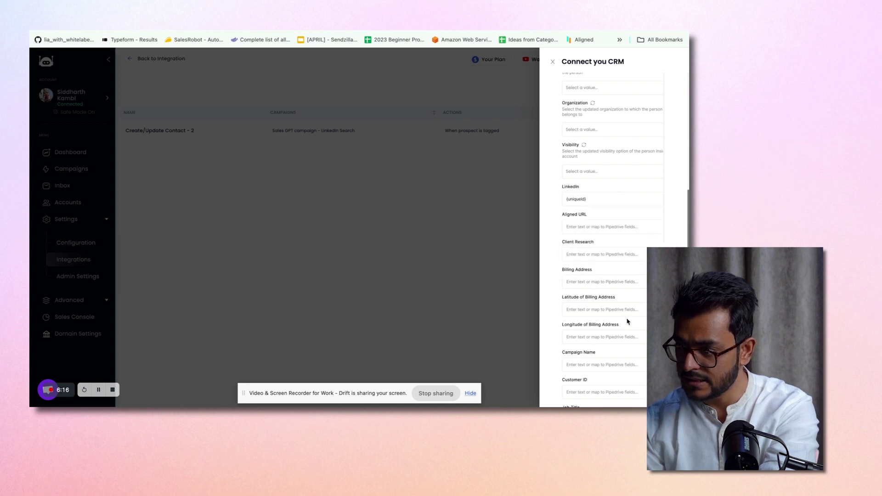
scroll(628, 322, "down", 4)
left_click(608, 364)
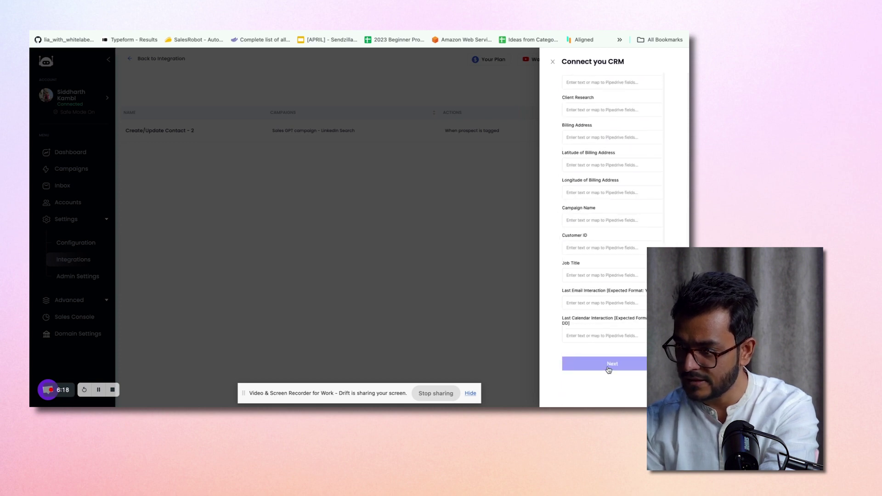
- Map the required Person ID field to a prospect field and proceed to the form for creating a person
left_click(585, 165)
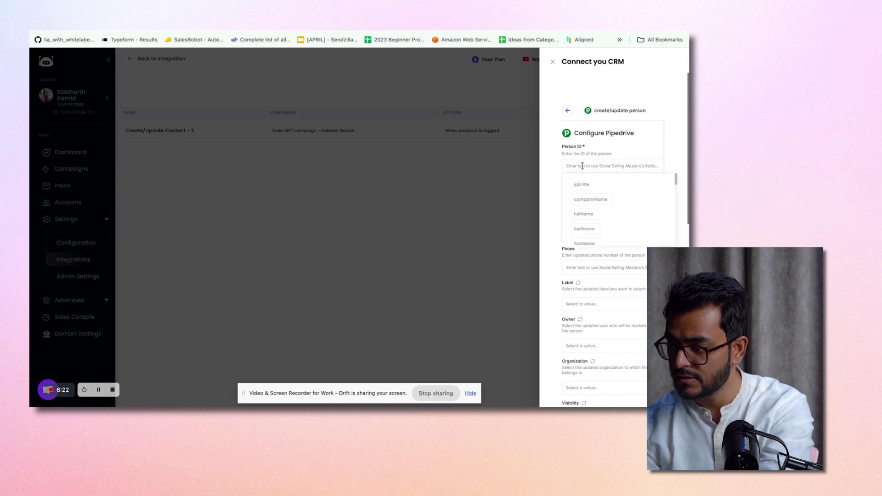
scroll(593, 225, "down", 1)
scroll(618, 212, "down", 1)
scroll(599, 207, "down", 3)
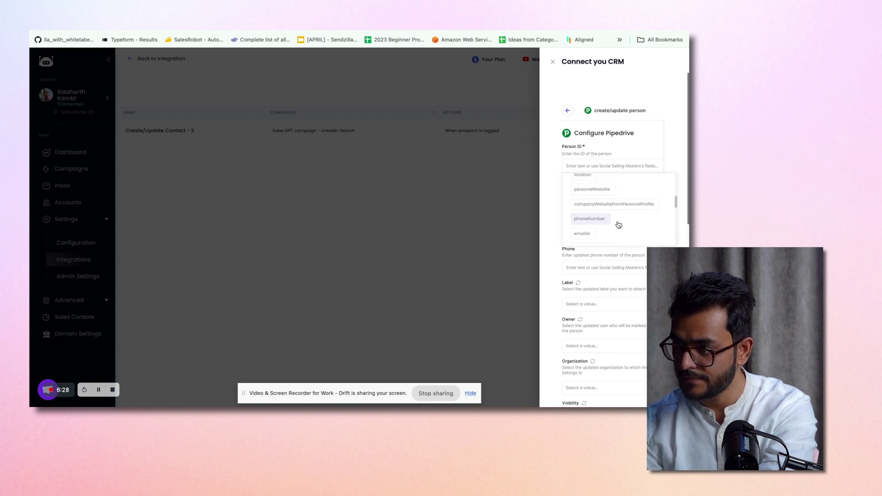
scroll(618, 218, "up", 3)
scroll(606, 212, "down", 4)
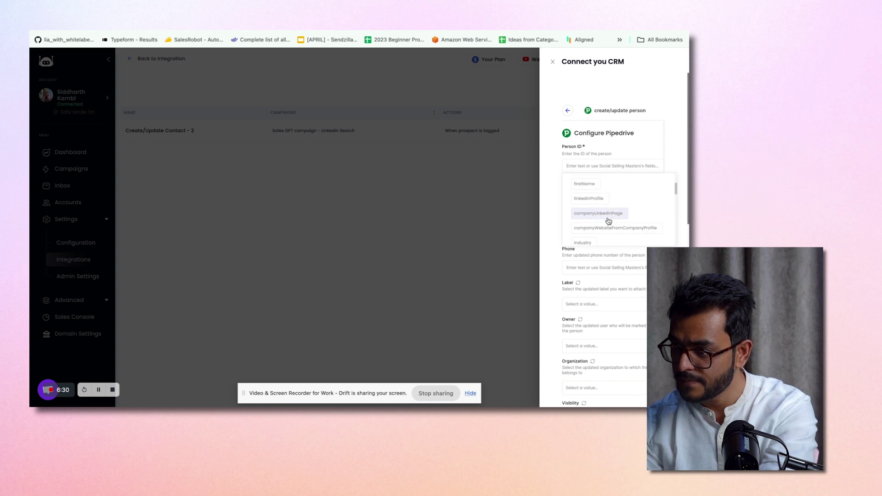
scroll(622, 221, "down", 2)
left_click(611, 222)
left_click(629, 147)
scroll(624, 266, "down", 10)
left_click(620, 364)
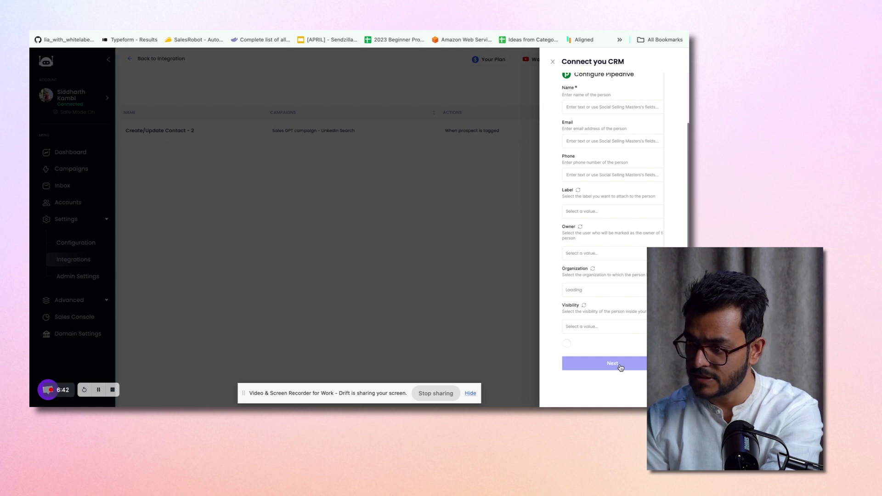
- Map the required Name field of the create-person form to uniqueId
scroll(610, 268, "up", 1)
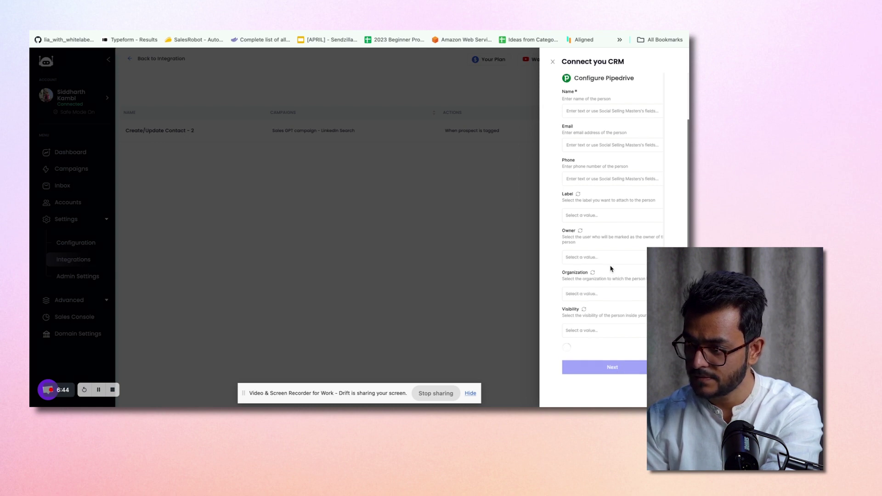
scroll(607, 330, "up", 3)
scroll(602, 261, "down", 10)
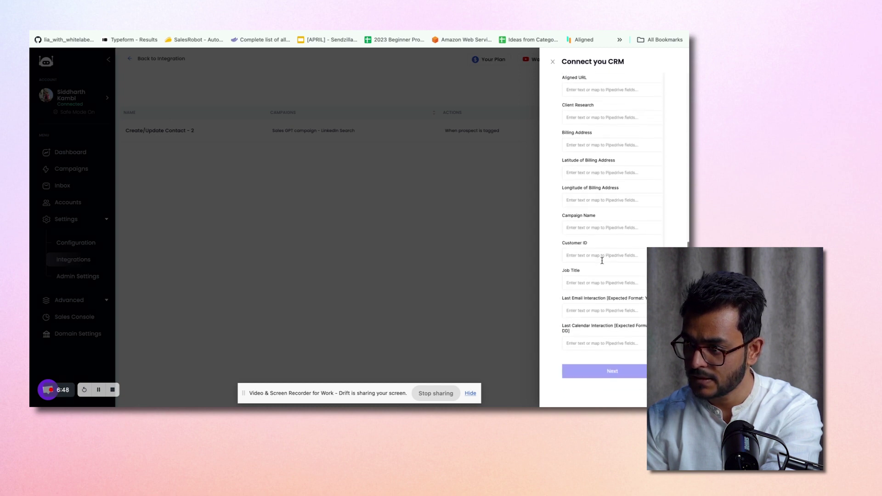
scroll(602, 262, "up", 10)
left_click(589, 164)
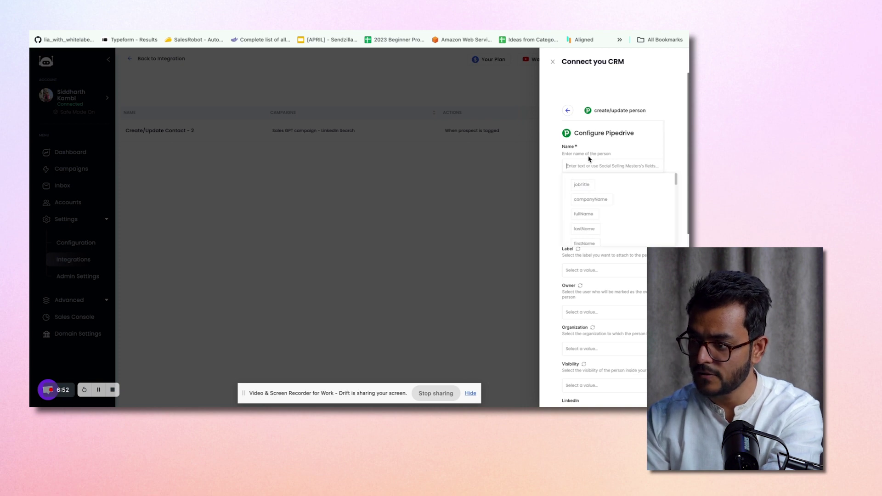
scroll(603, 207, "down", 3)
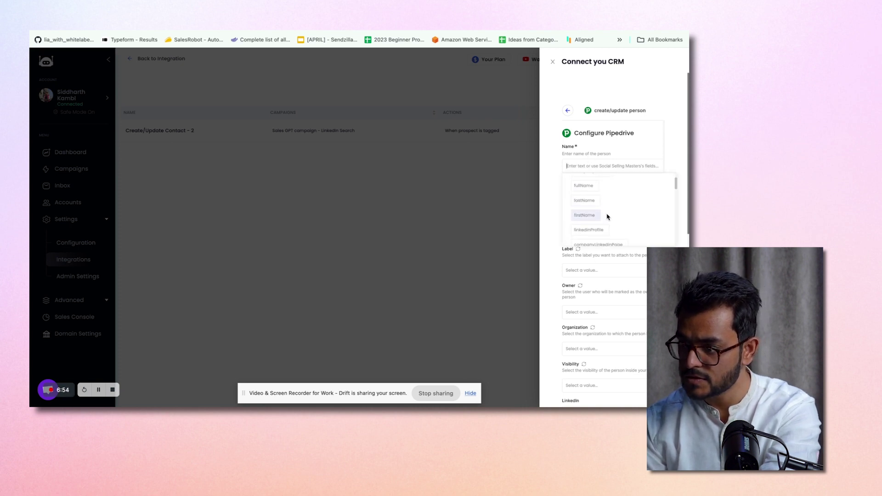
scroll(607, 218, "down", 5)
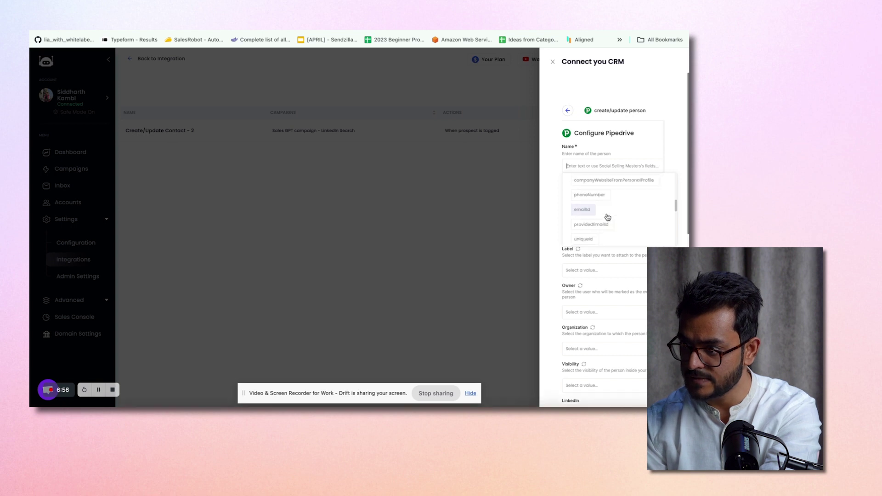
left_click(599, 223)
left_click(643, 144)
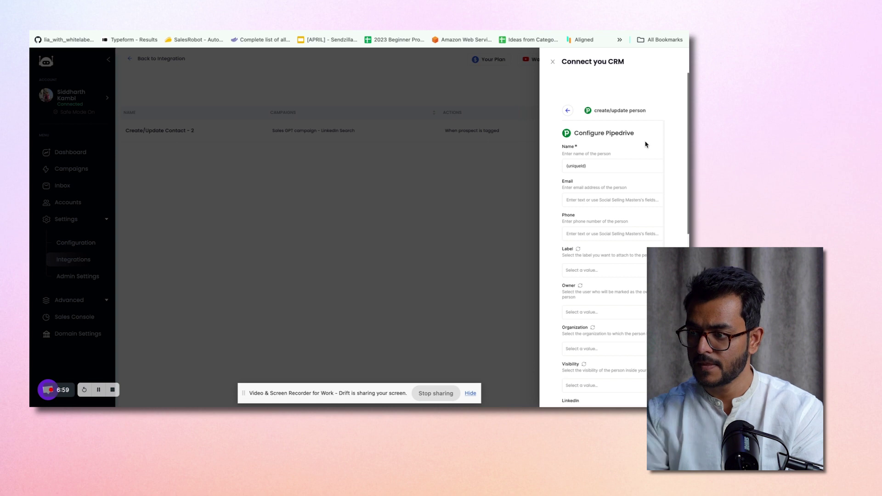
- Map the Email field of the create-person form to emailId
left_click(602, 200)
scroll(610, 265, "down", 1)
scroll(610, 266, "down", 5)
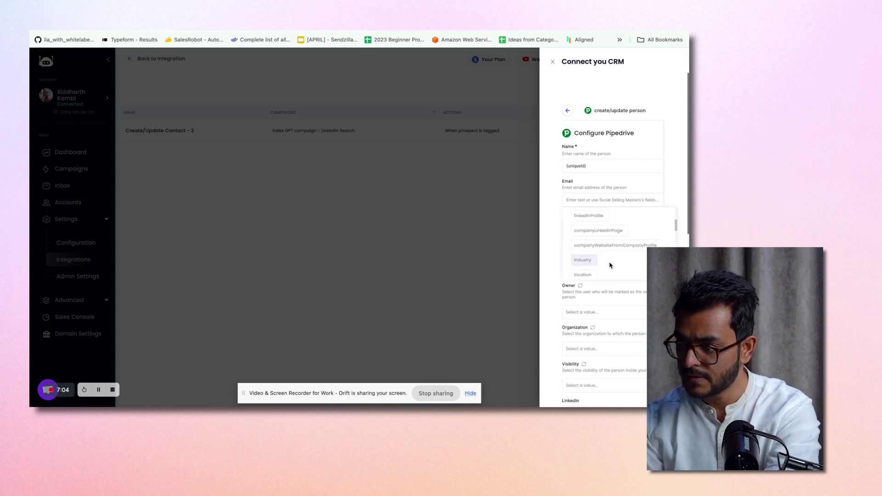
left_click(591, 267)
left_click(618, 180)
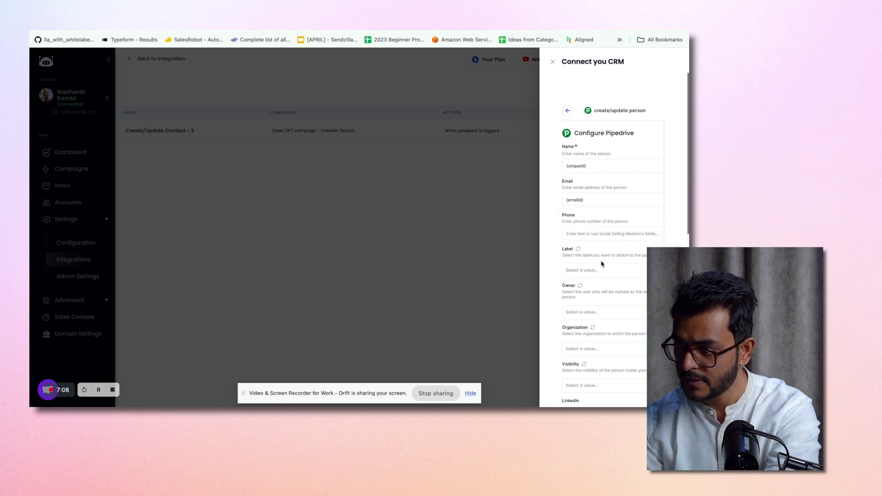
- Leave the remaining Pipedrive fields unmapped, proceed to the confirmation, and save the integration
scroll(601, 262, "down", 1)
scroll(591, 275, "up", 1)
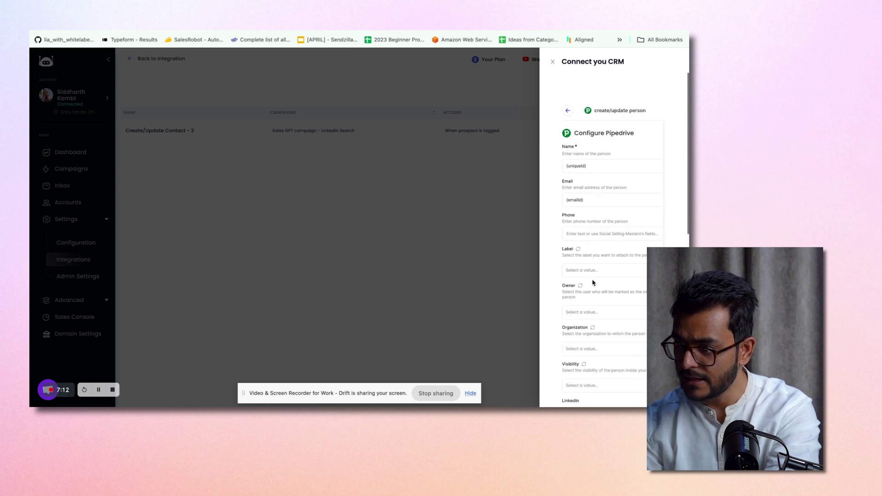
scroll(592, 283, "down", 4)
scroll(592, 280, "down", 9)
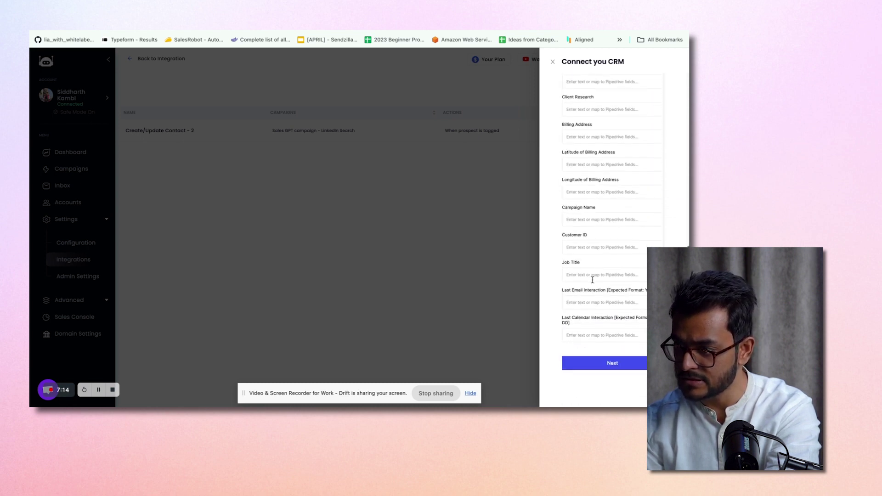
left_click(615, 366)
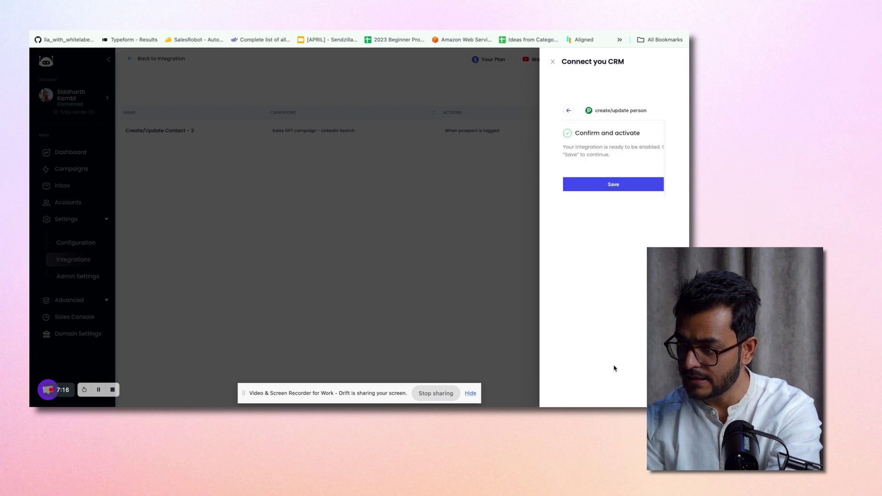
left_click(609, 188)
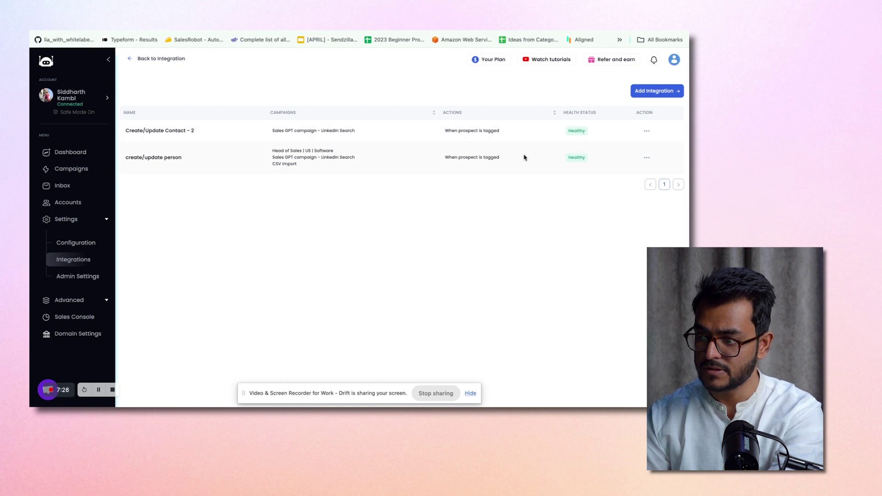
- Trigger a test event for the "create/update person" integration and copy the test contact's email address
left_click(641, 161)
left_click(641, 171)
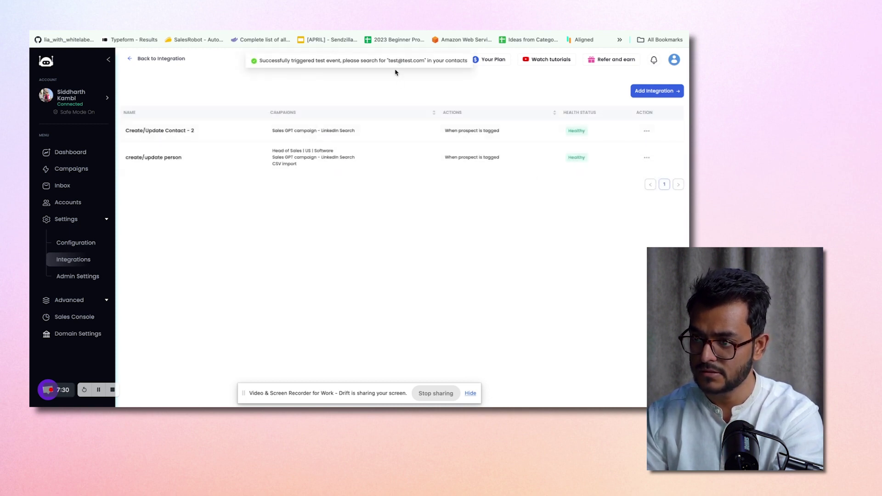
left_click_drag(389, 60, 424, 61)
key("ctrl+c")
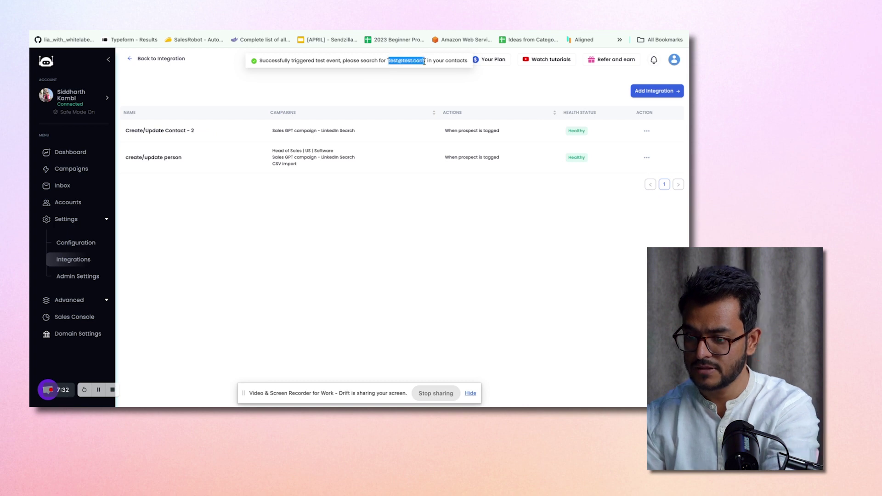
- Switch to Pipedrive and open the People list in Contacts
left_click(665, 30)
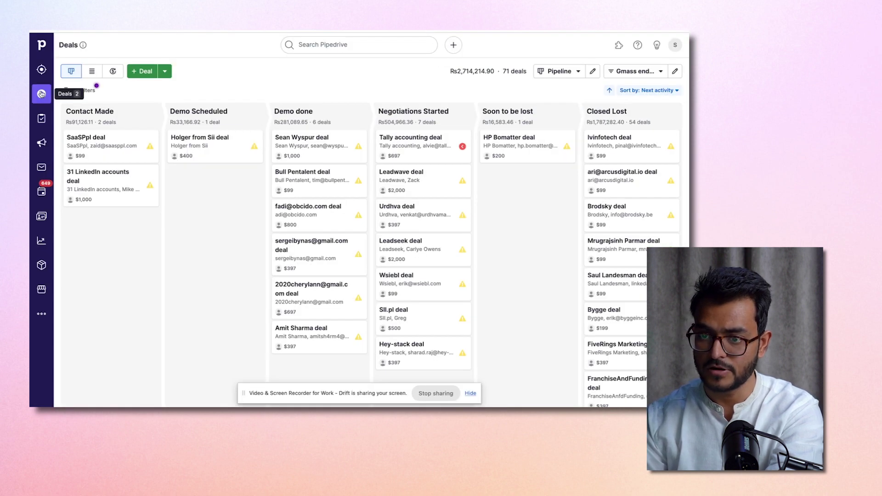
left_click(42, 70)
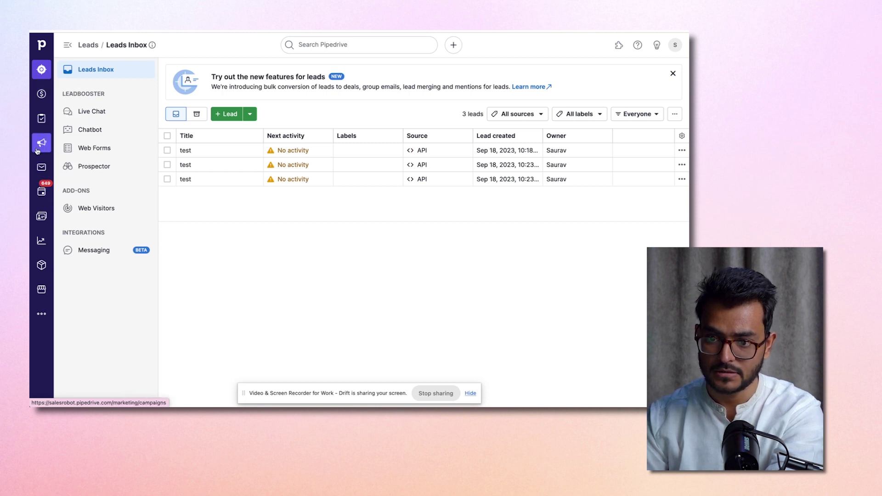
left_click(41, 219)
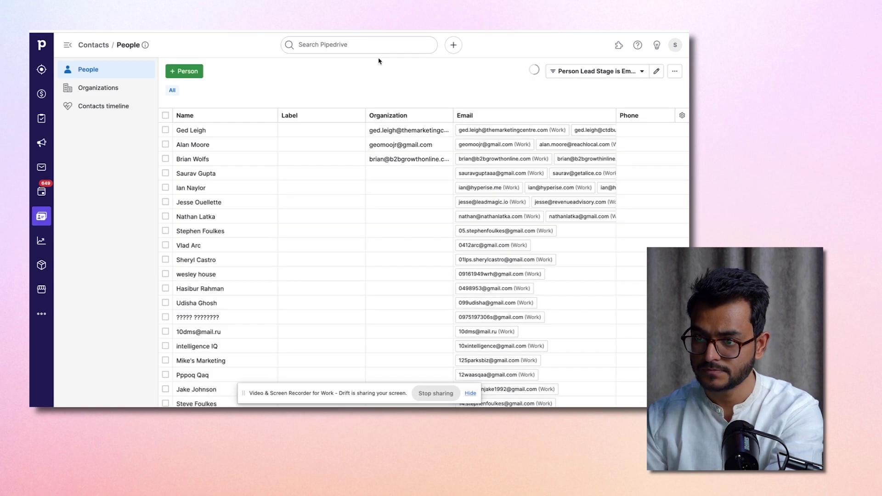
- Delete the active people filter "Person Lead Stage is Email Interaction" from the contacts list
left_click(634, 72)
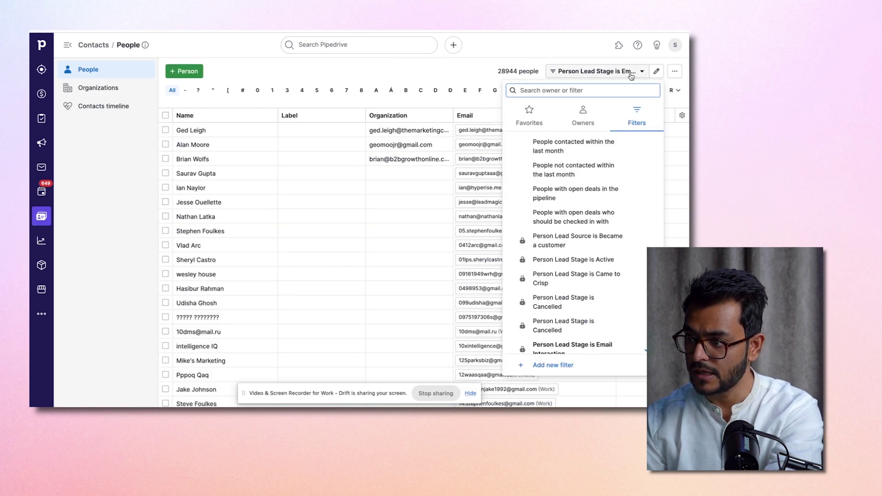
scroll(582, 246, "down", 1)
scroll(583, 243, "down", 3)
scroll(582, 239, "up", 4)
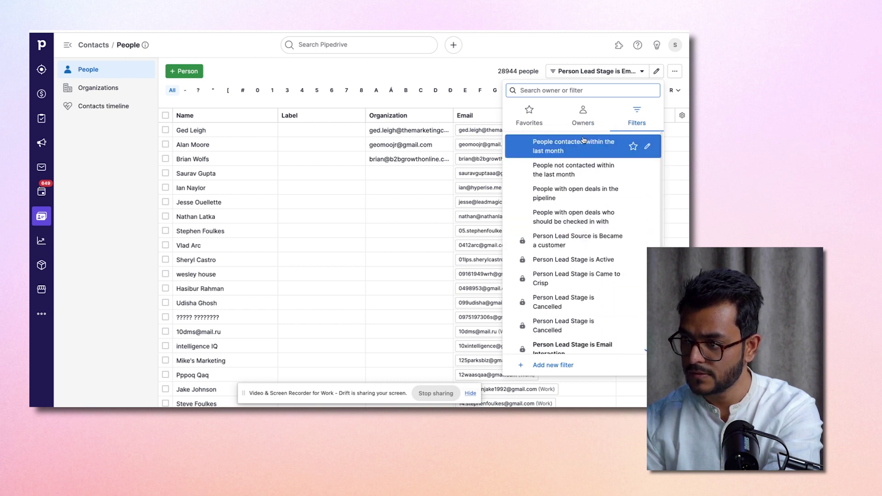
left_click(583, 118)
left_click(641, 116)
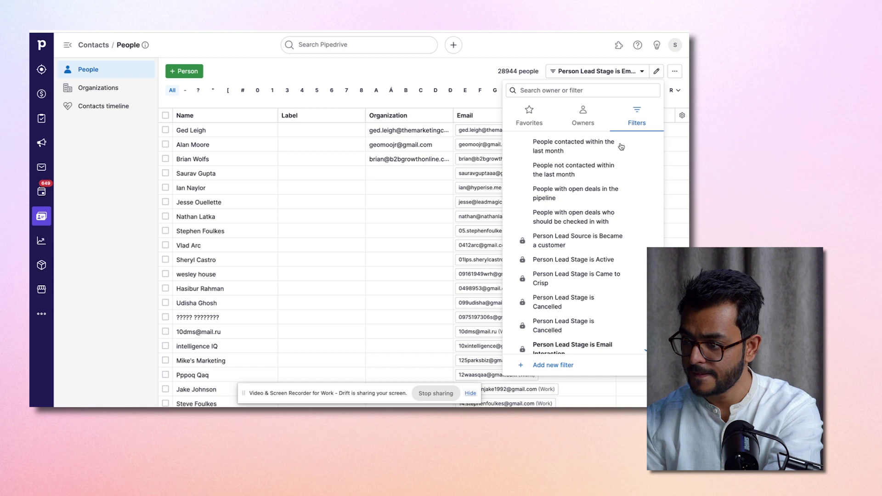
scroll(598, 230, "down", 3)
scroll(598, 207, "up", 3)
left_click(651, 175)
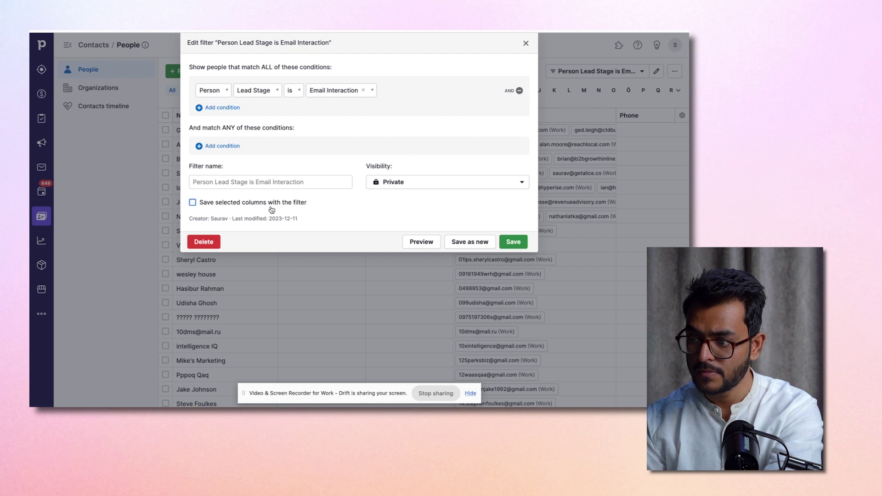
left_click(209, 243)
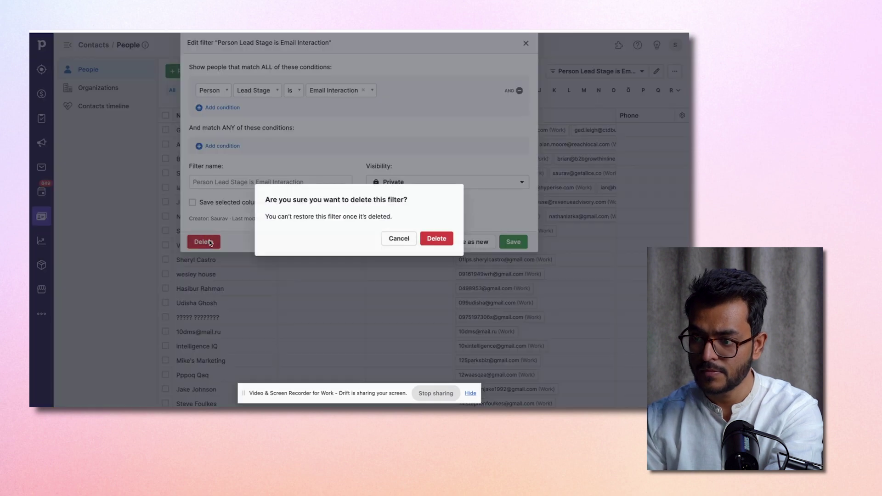
left_click(429, 238)
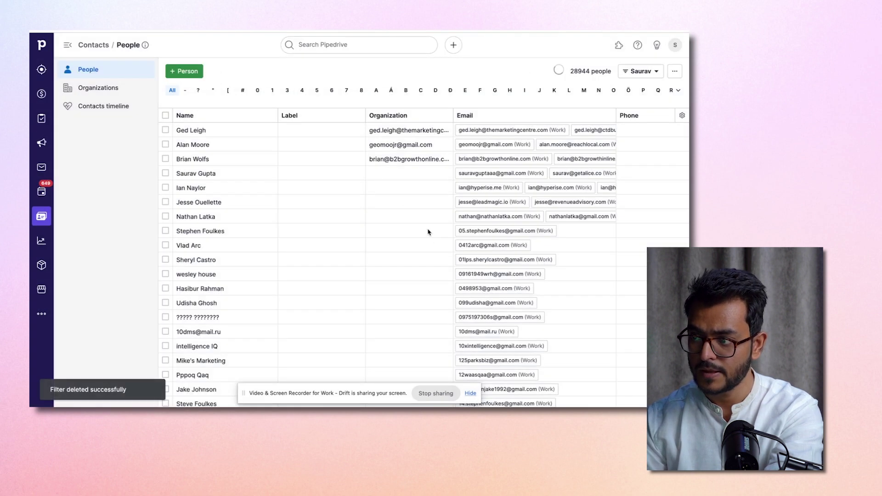
- Search Pipedrive for the test contact using the copied email address
left_click(321, 44)
key("ctrl+v")
key("Return")
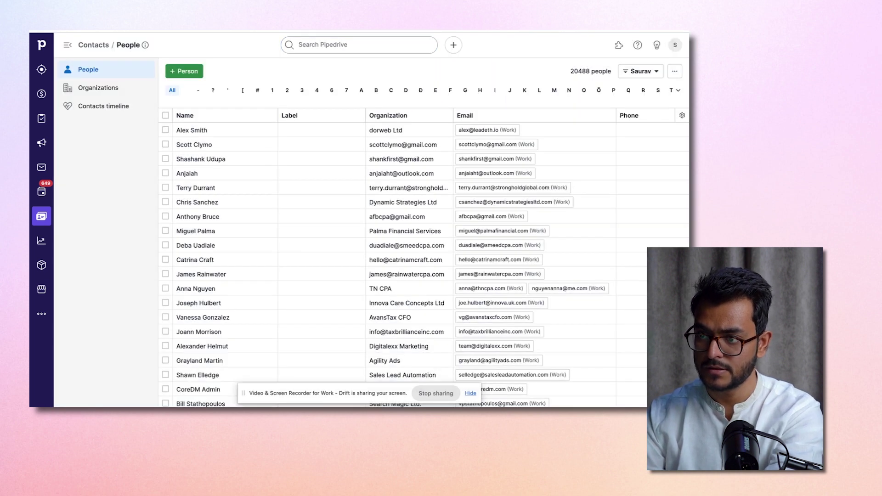
left_click(311, 45)
key("ctrl+v")
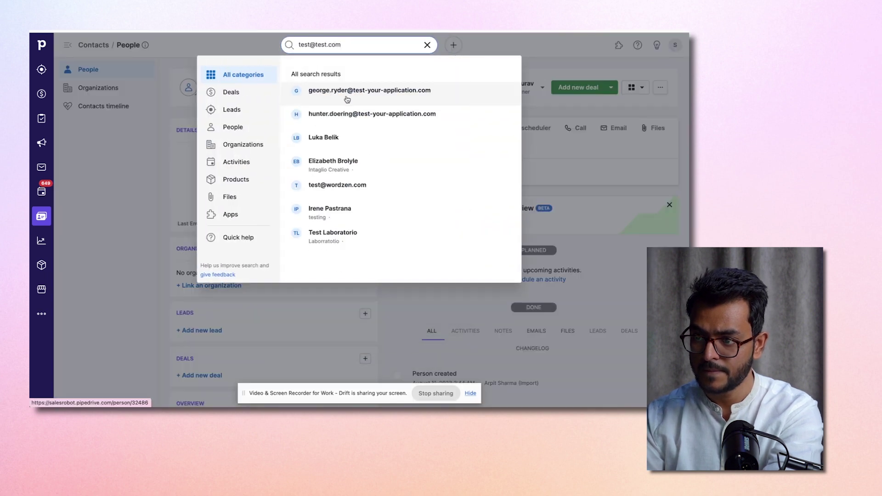
- Narrow the search results to people and check the first matching record before returning to the People list
left_click(243, 127)
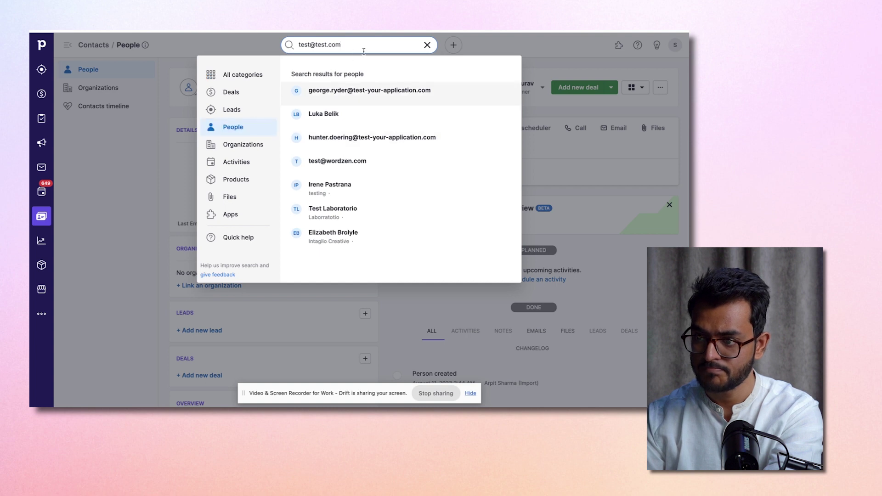
key("Return")
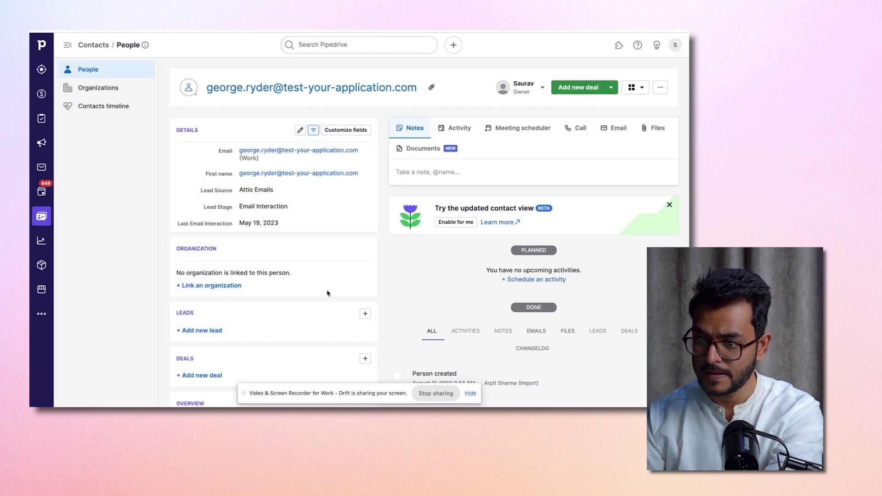
left_click(41, 216)
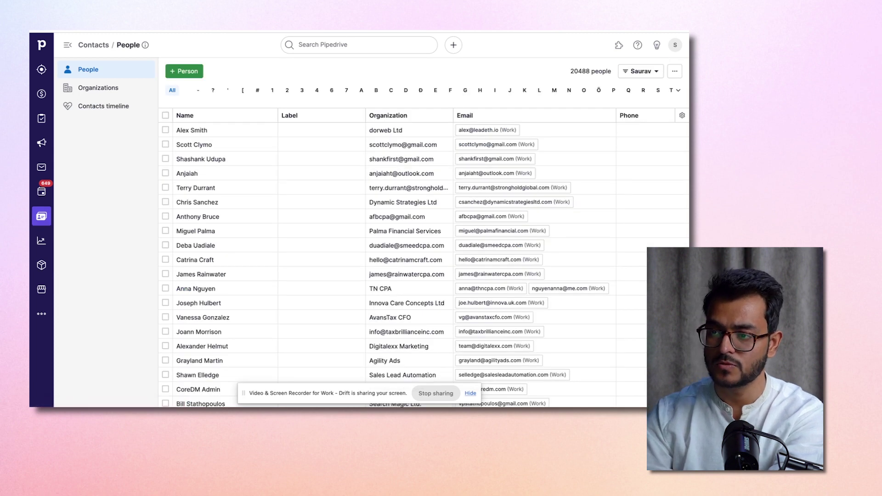
- Repeat the recent search for the test contact's email, check the leads and people results, and inspect the first person's record
left_click(347, 48)
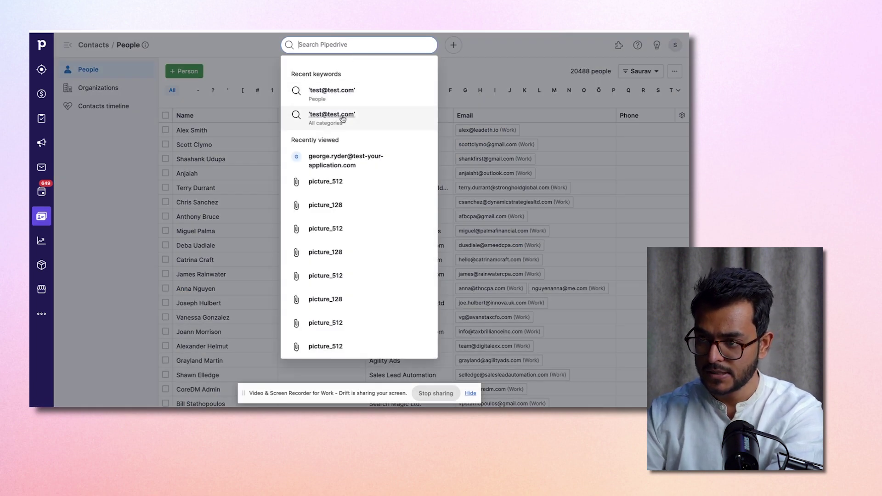
left_click(364, 97)
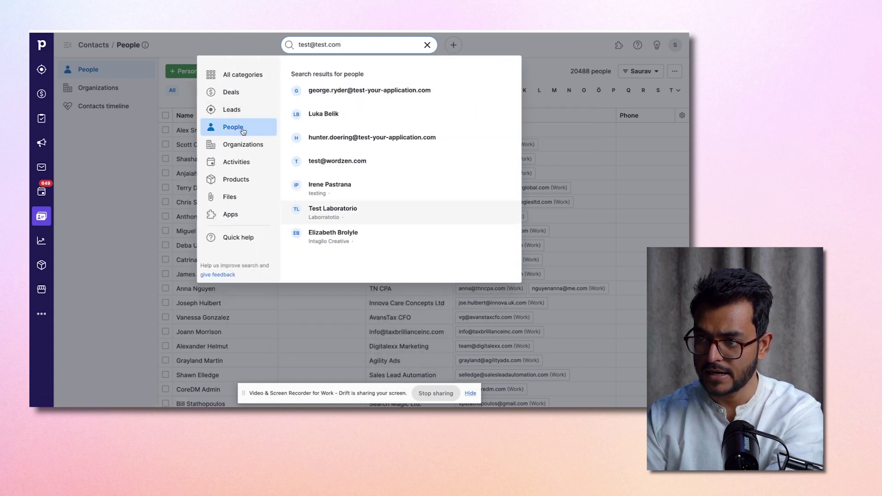
left_click(241, 110)
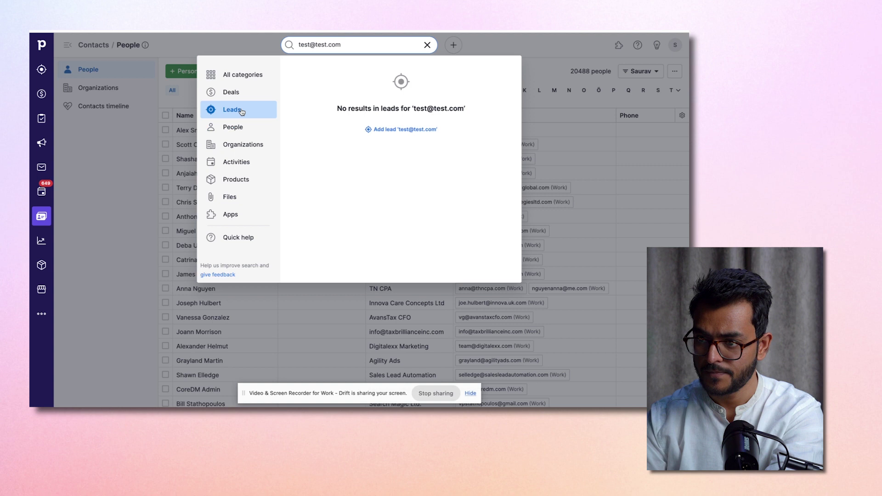
left_click(235, 127)
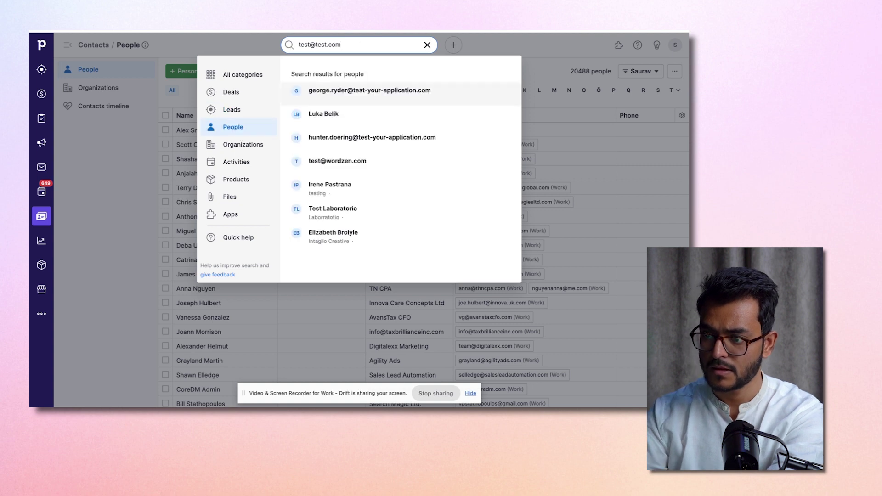
key("Return")
scroll(418, 331, "down", 2)
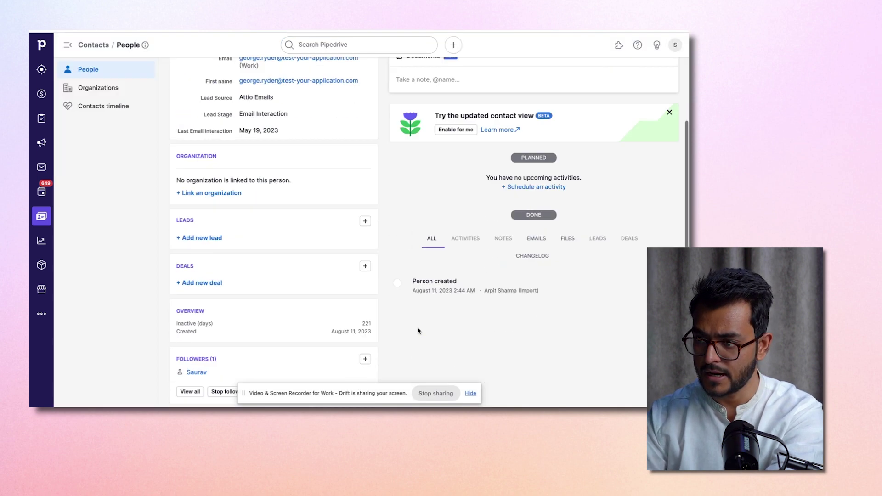
- Switch to SalesRobot and trigger the test event for the "create/update person" integration again
key("ctrl+Left")
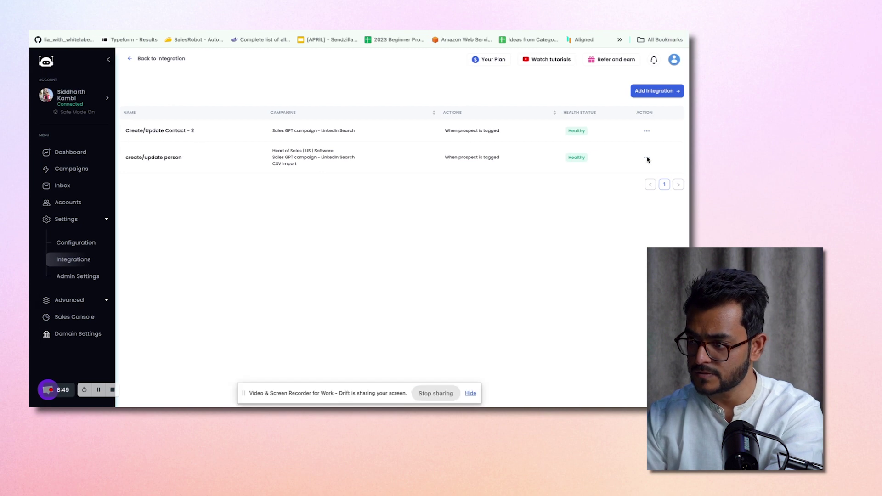
left_click(647, 158)
left_click(641, 173)
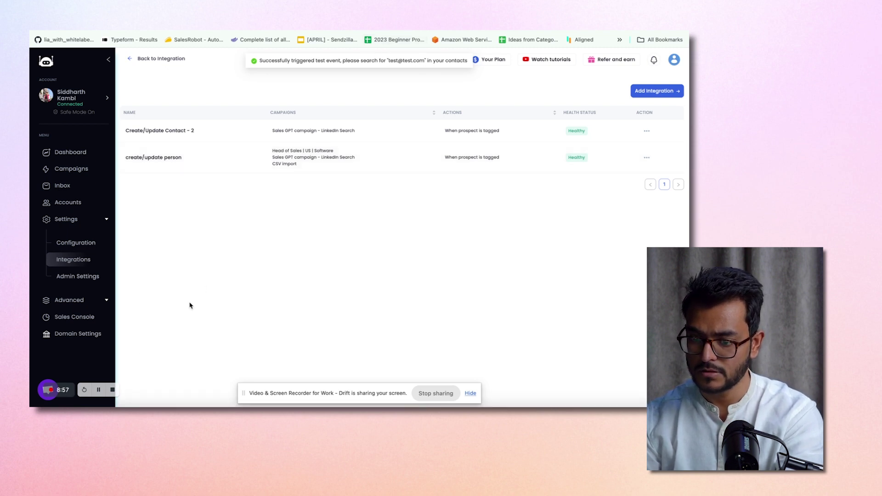
left_click(647, 157)
left_click(642, 170)
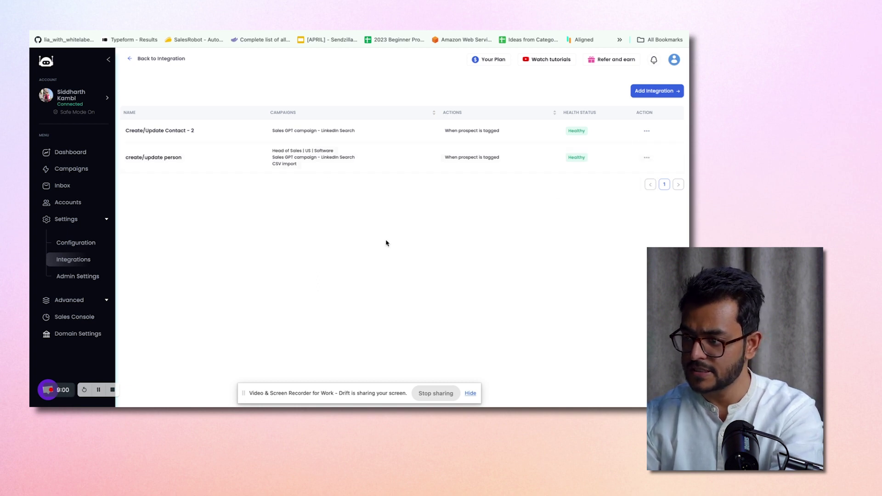
- Switch to Pipedrive and open the new activity form on the test contact's record
key("ctrl+Right")
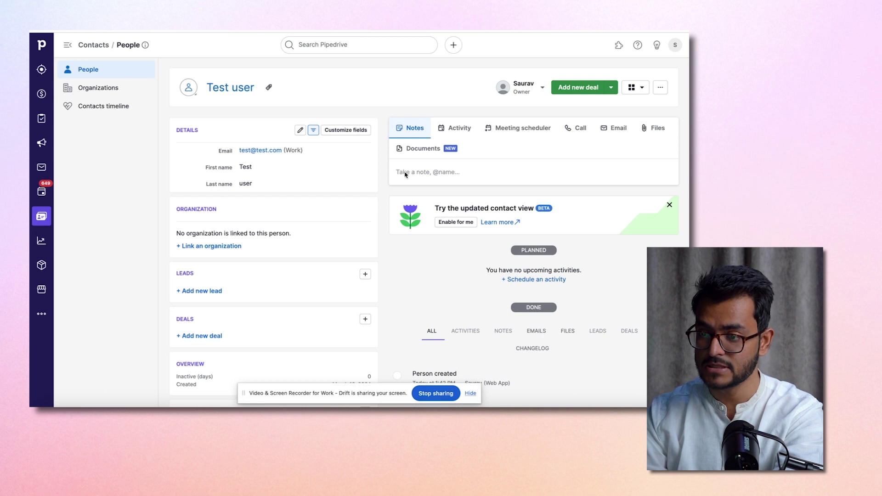
left_click(457, 130)
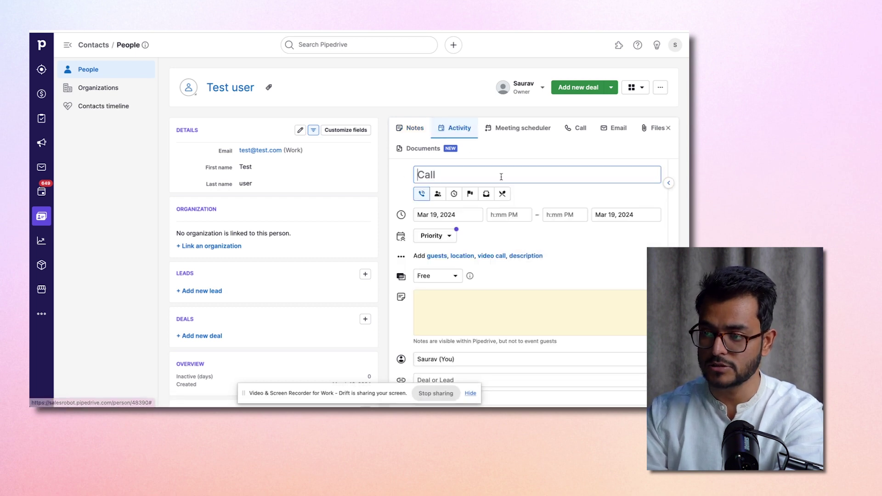